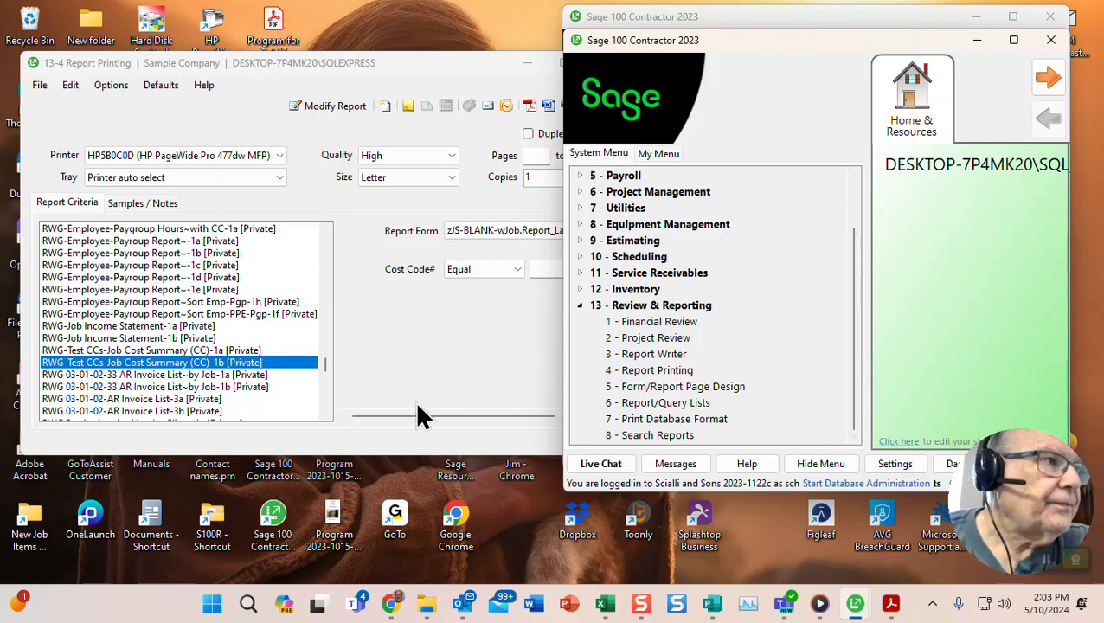
- Widen Report Printing, open Job Cost Summary (CC)-1b in the Report Writer, and show its grouping settings
left_click(128, 359)
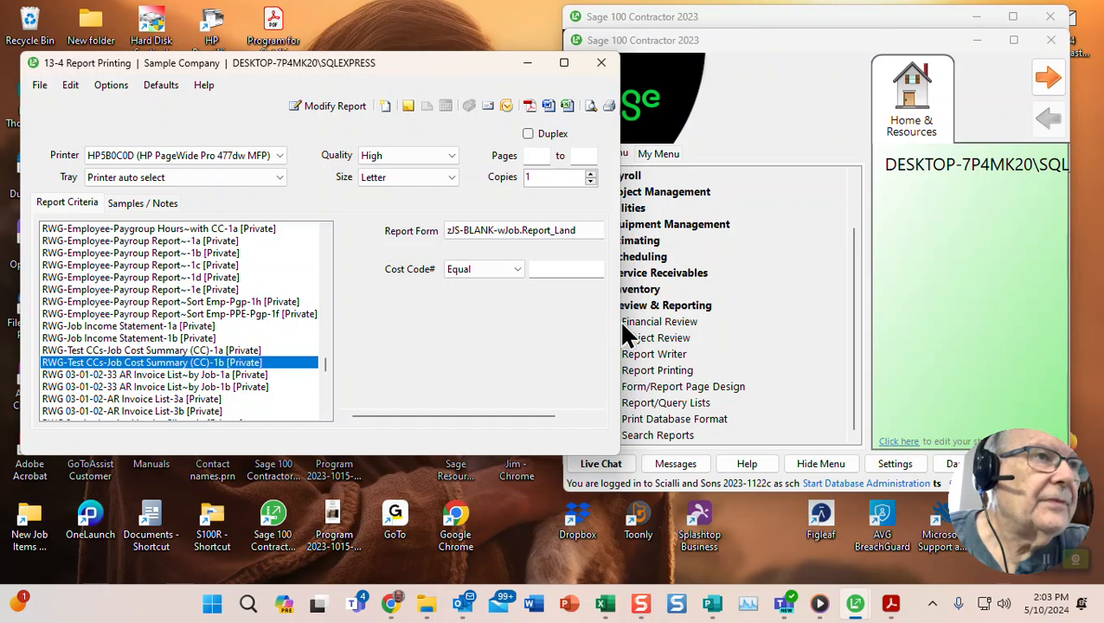
left_click_drag(624, 319, 709, 309)
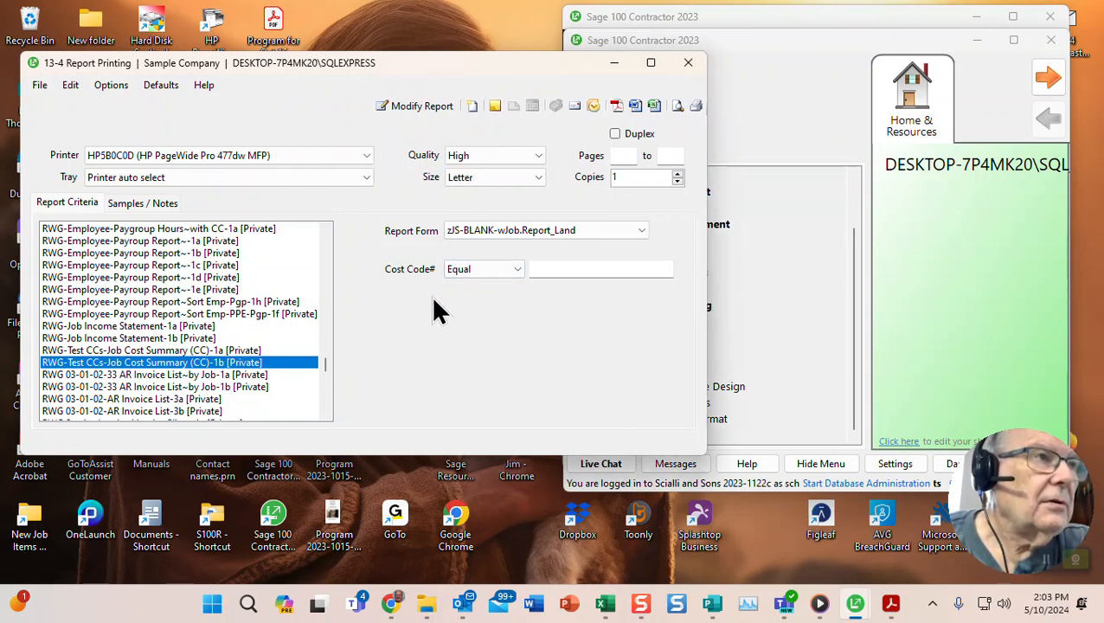
left_click(411, 110)
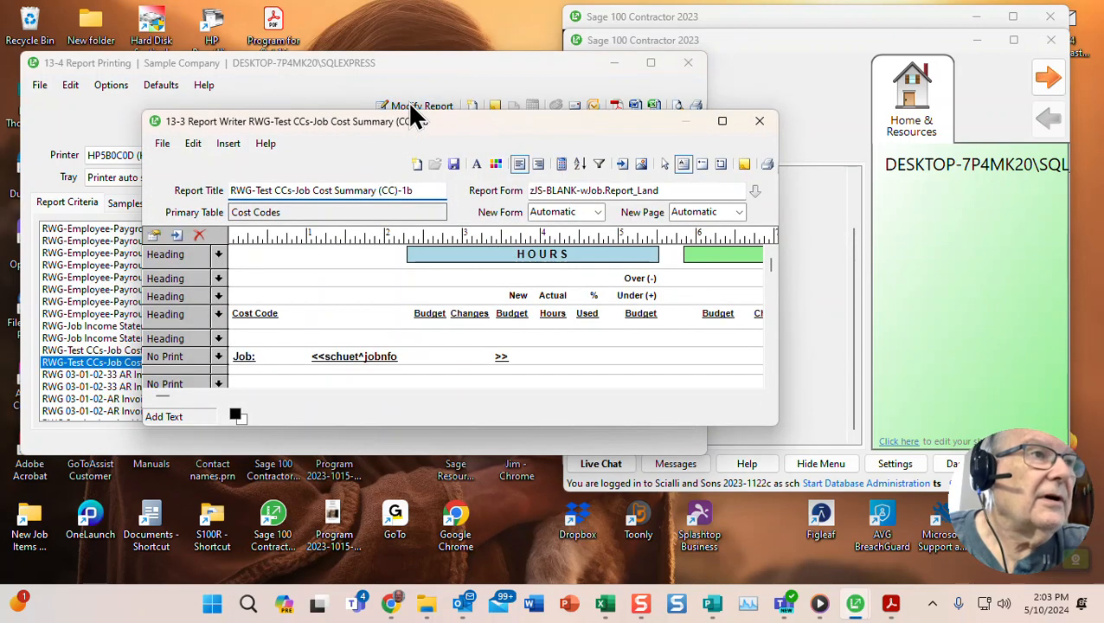
left_click(580, 166)
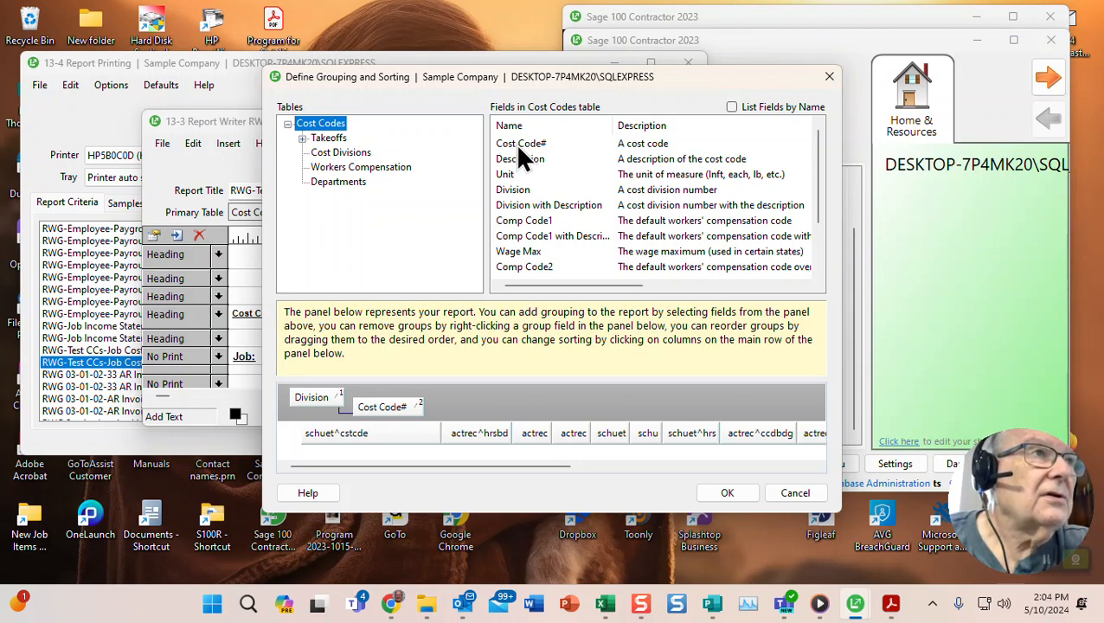
- Inspect the Division and Cost Code# grouping levels and the Takeoffs tables, then cancel without changes
left_click(308, 400)
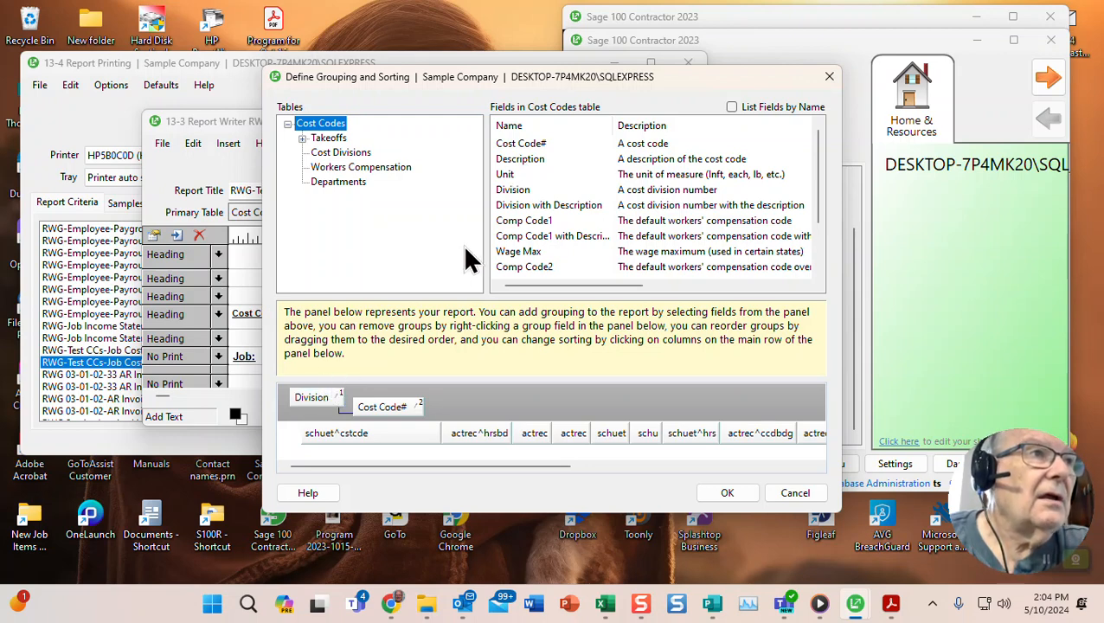
scroll(581, 237, "down", 2)
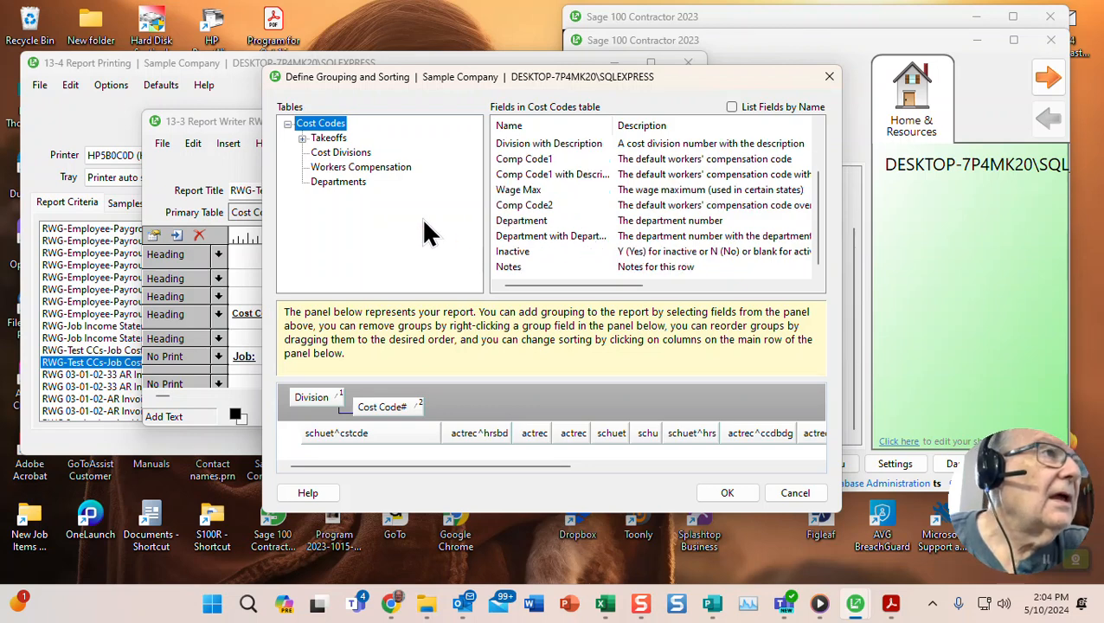
left_click(303, 141)
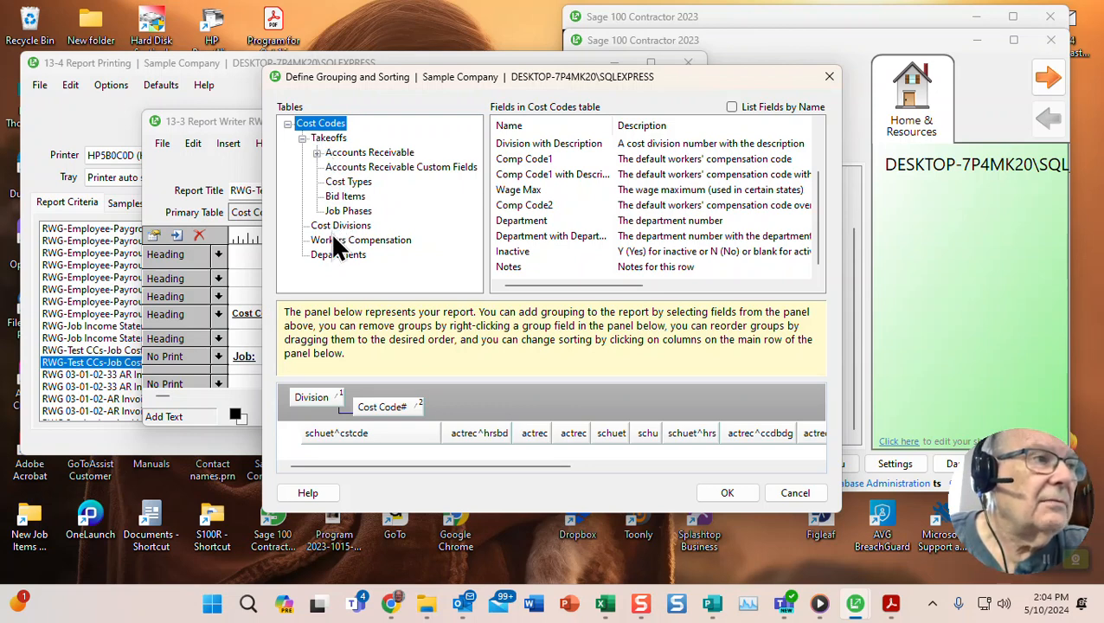
left_click(314, 396)
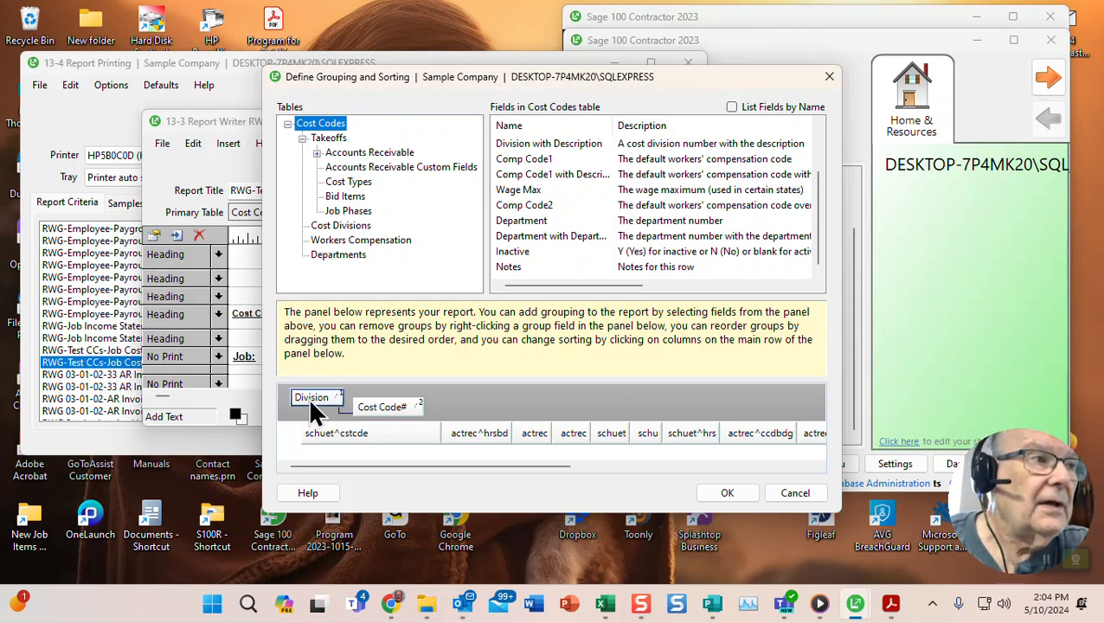
left_click(363, 409)
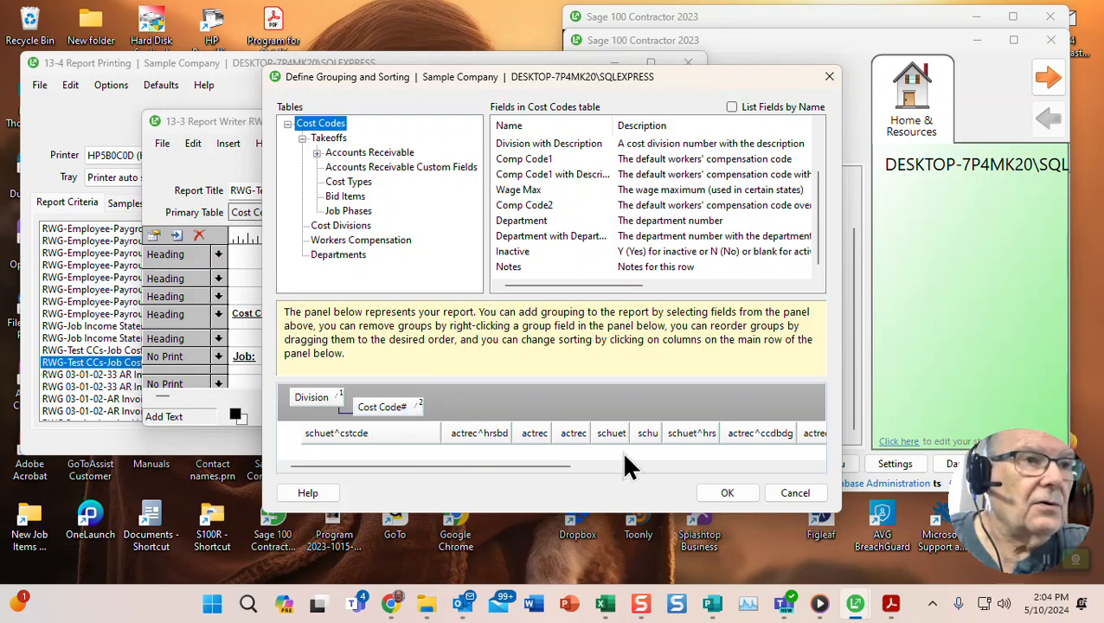
left_click(791, 493)
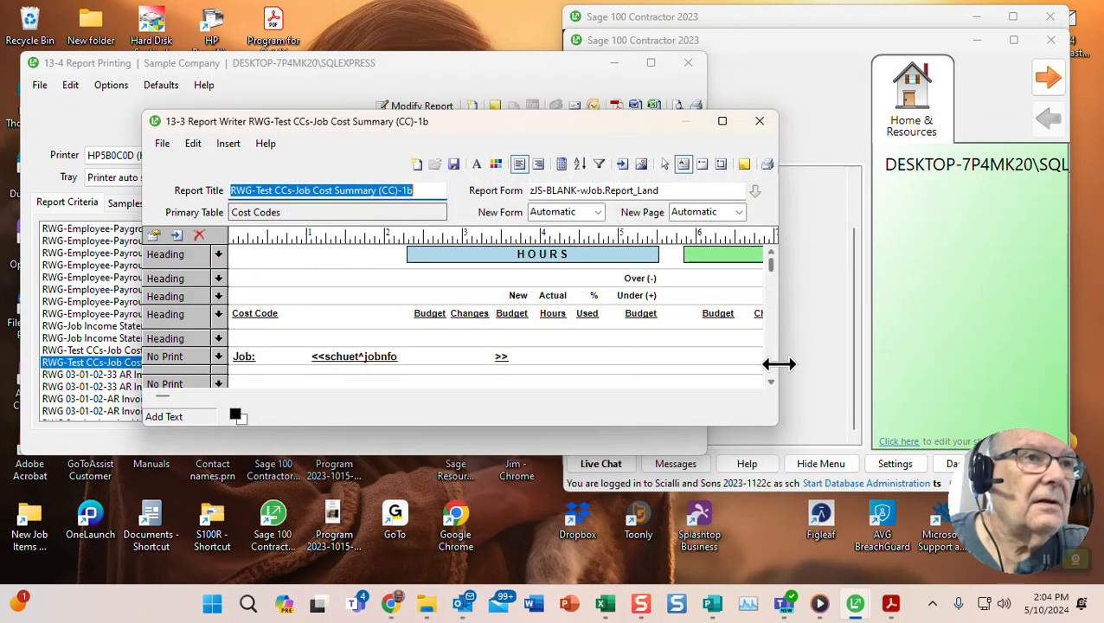
- Resize and reposition the Report Writer to reveal the DOLLARS columns and all bands, then reopen grouping settings
left_click_drag(781, 364, 1069, 335)
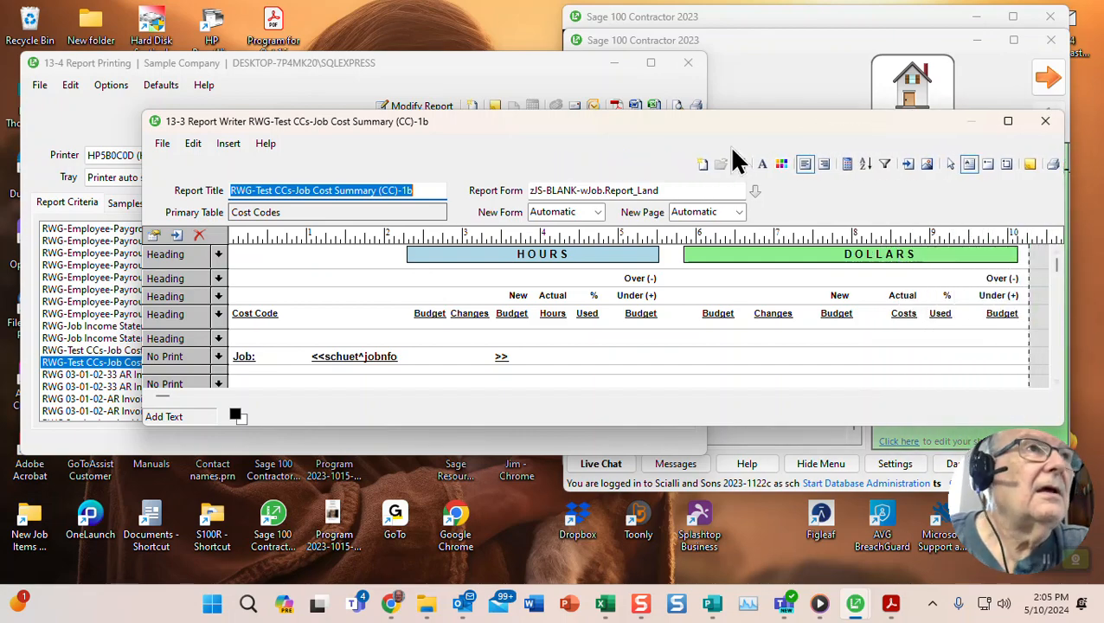
left_click_drag(661, 125, 584, 35)
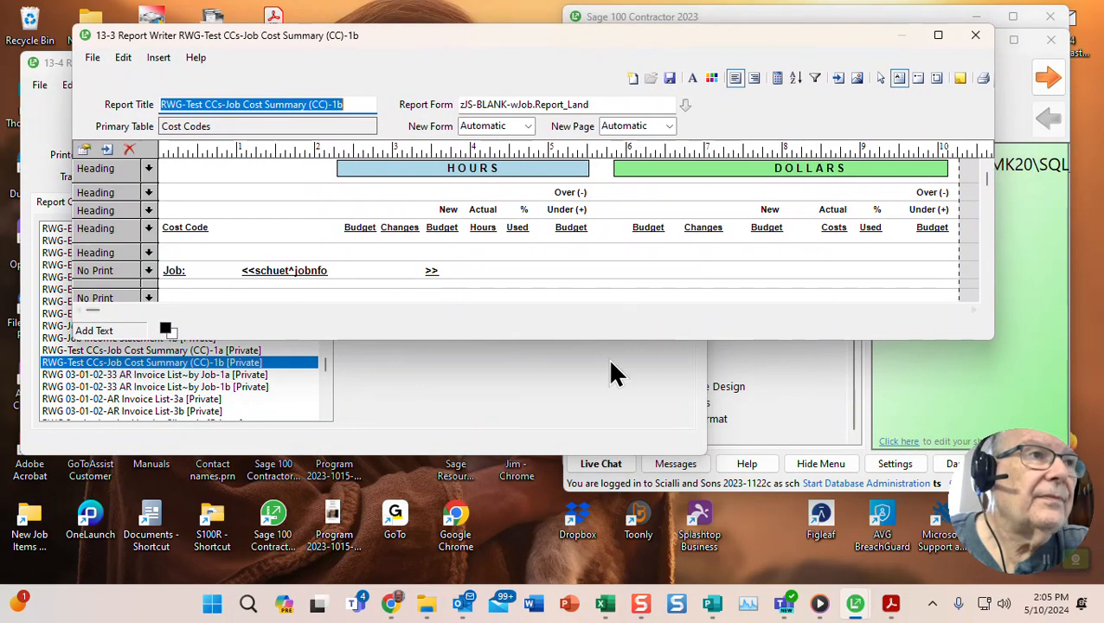
left_click_drag(603, 345, 613, 500)
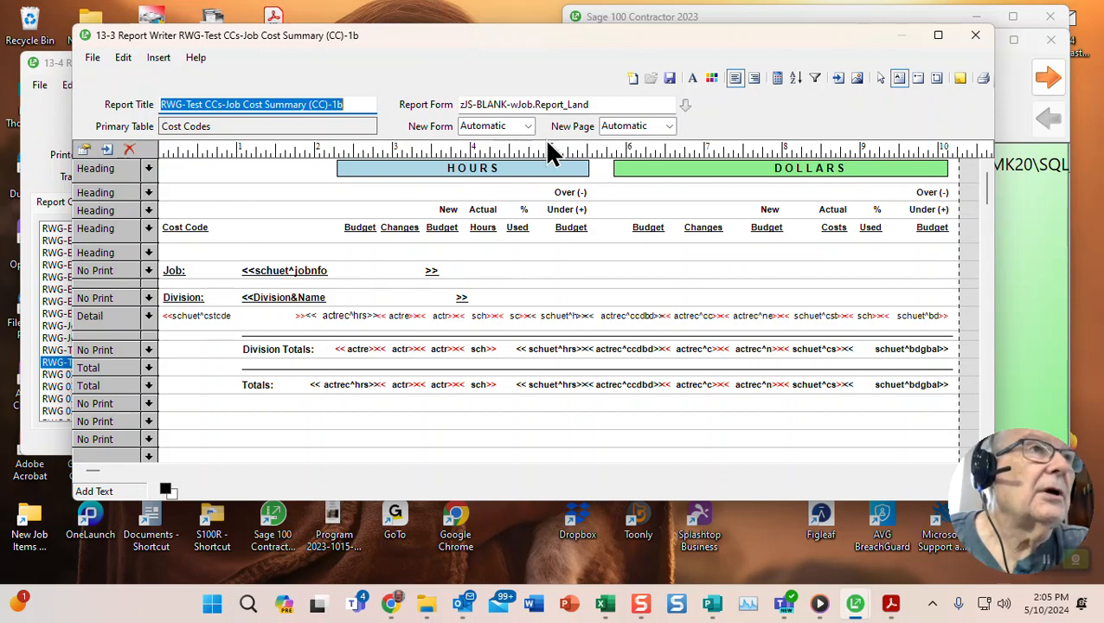
left_click(797, 83)
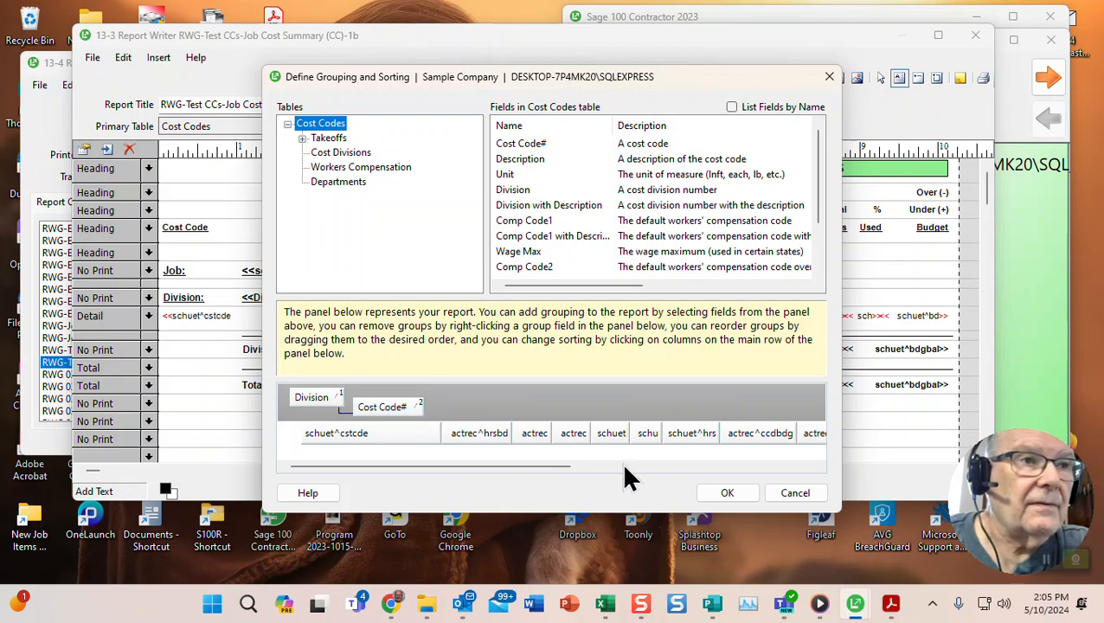
- Cancel the Define Grouping and Sorting dialog without changes
left_click(794, 495)
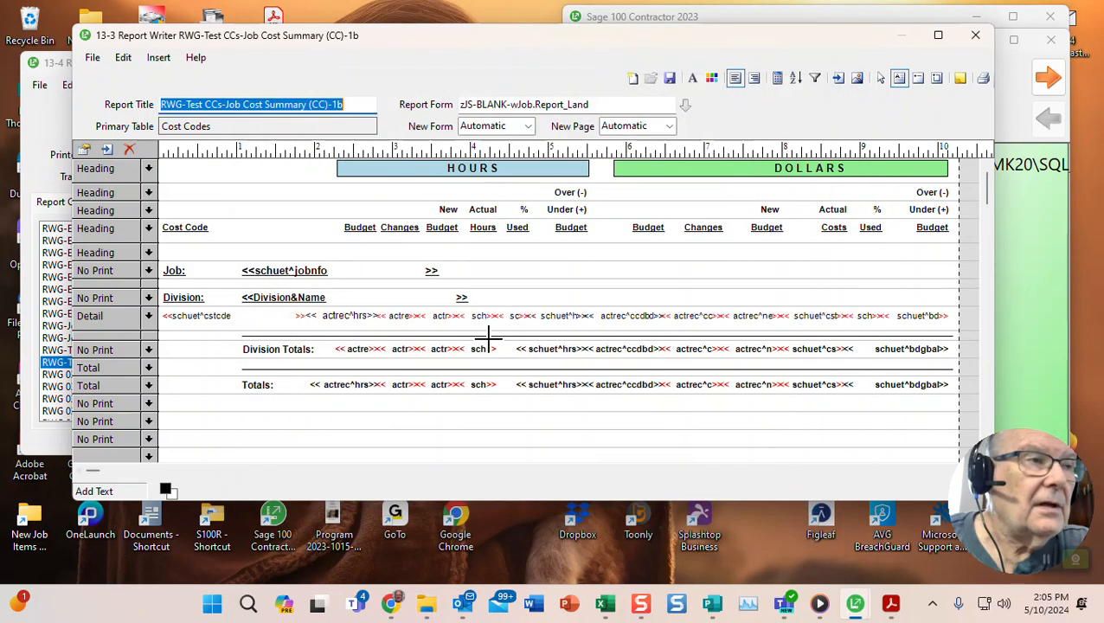
- Set the Division and Job rows to Group1 bands and the cost-code detail row to Group2
left_click(149, 299)
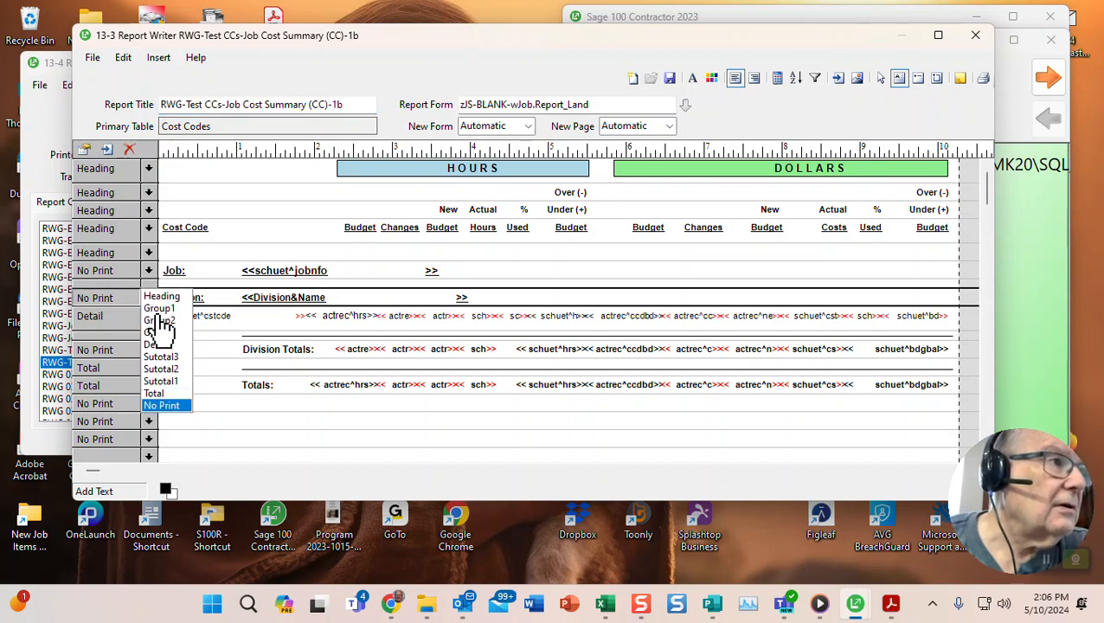
left_click(155, 309)
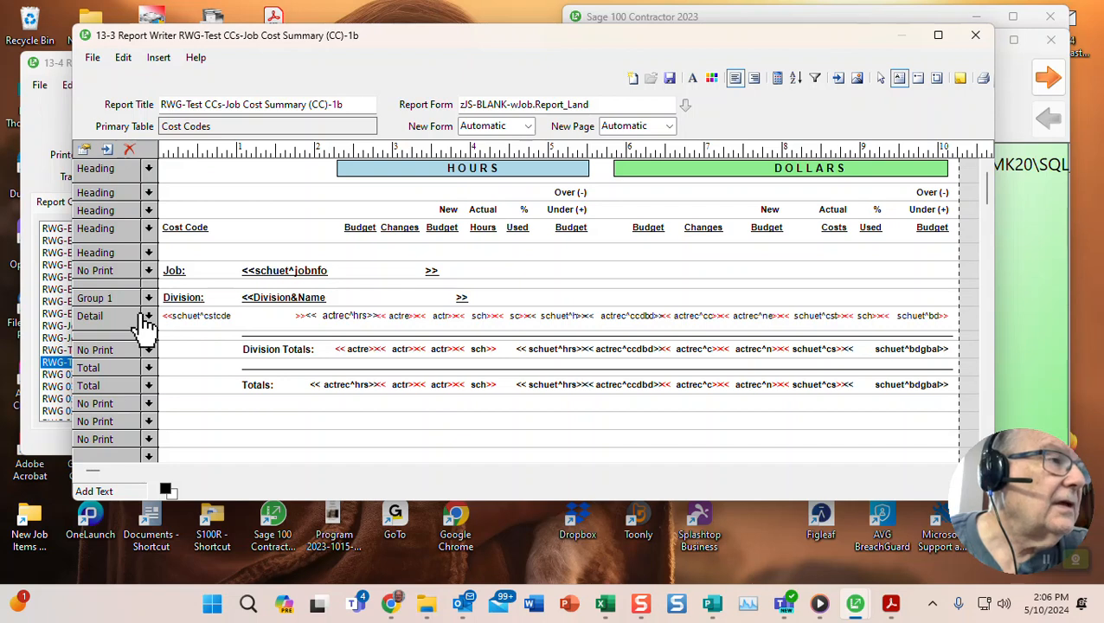
left_click(148, 318)
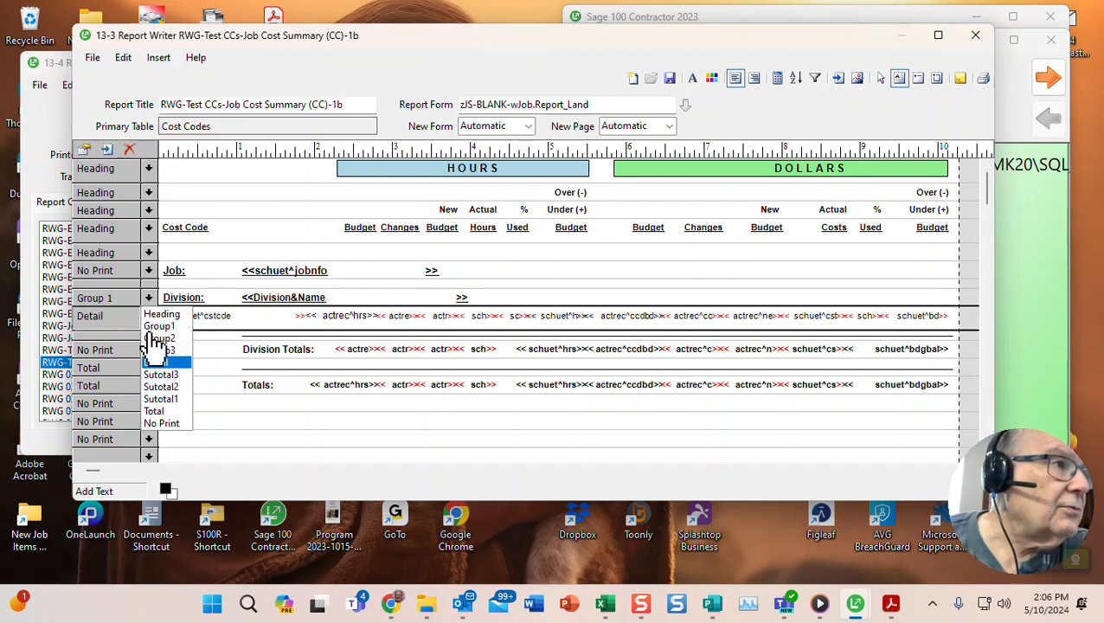
left_click(159, 338)
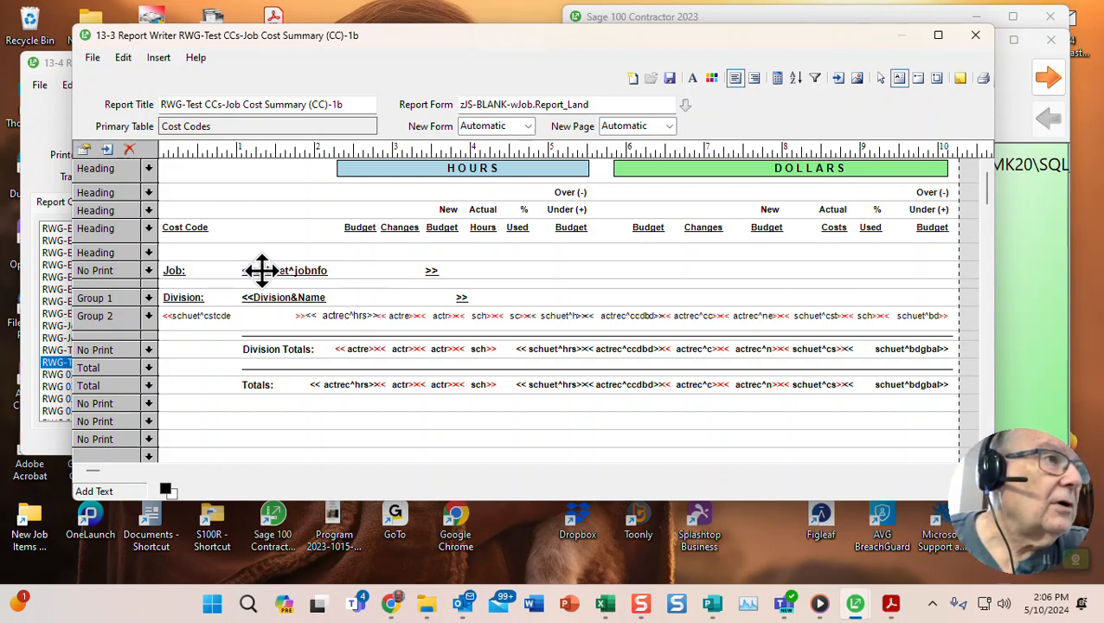
left_click(147, 270)
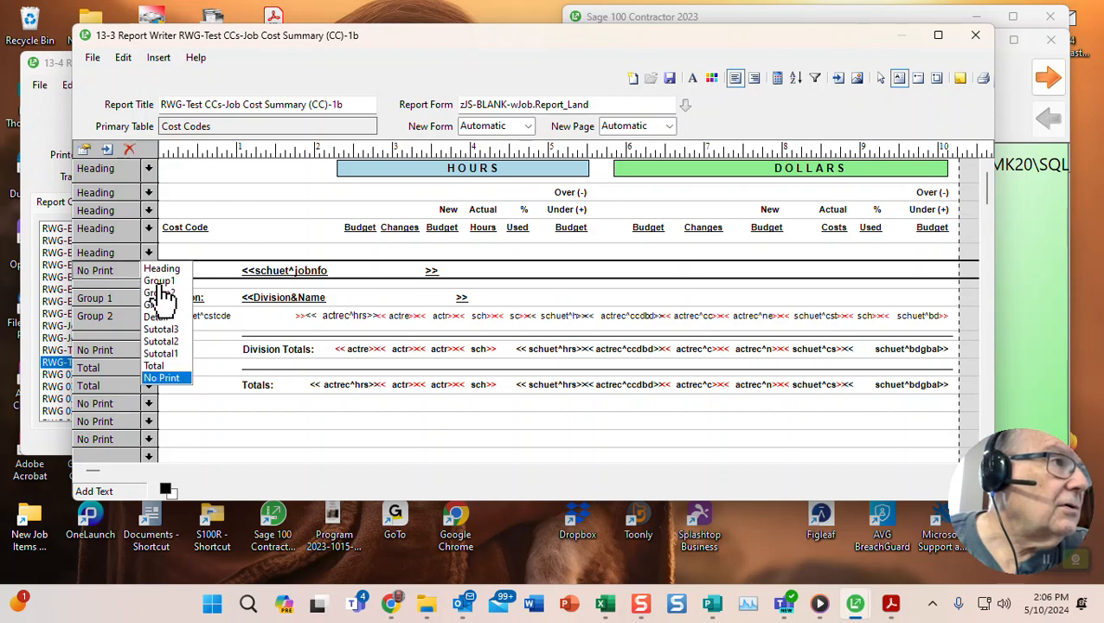
left_click(160, 282)
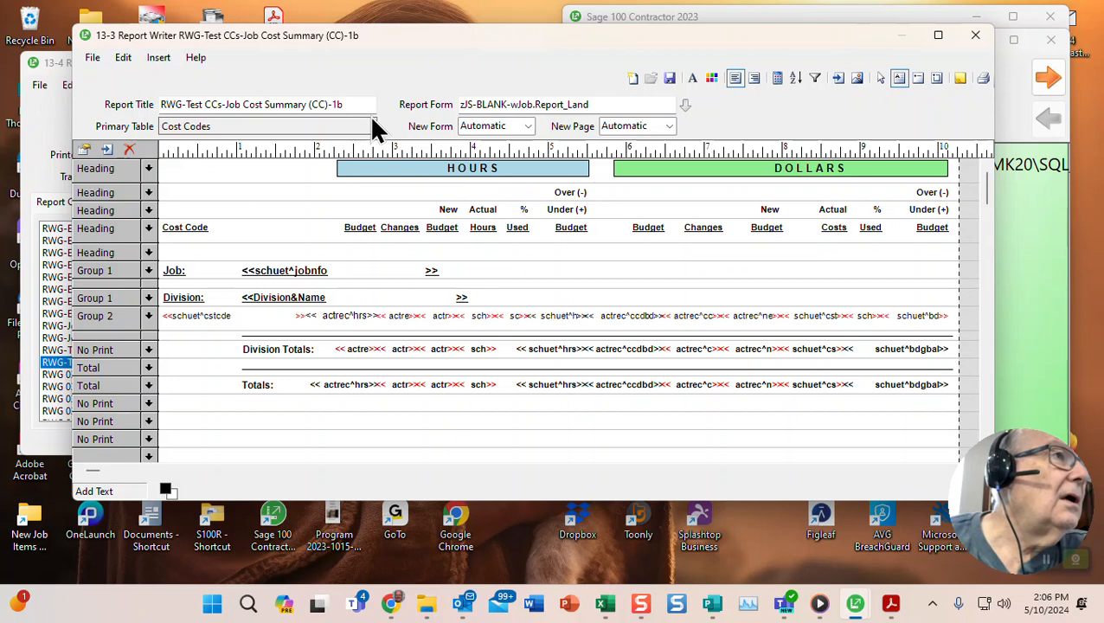
- Change the report title and file name endings from 1b to 1c, then back out of saving
left_click(338, 105)
left_click_drag(338, 105, 347, 111)
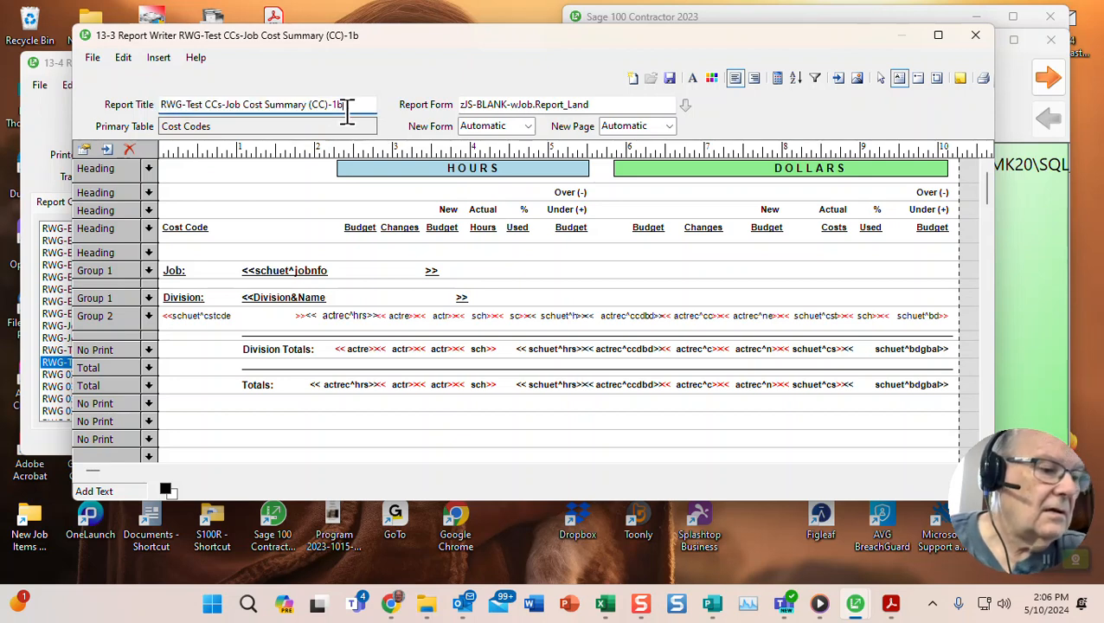
type("c")
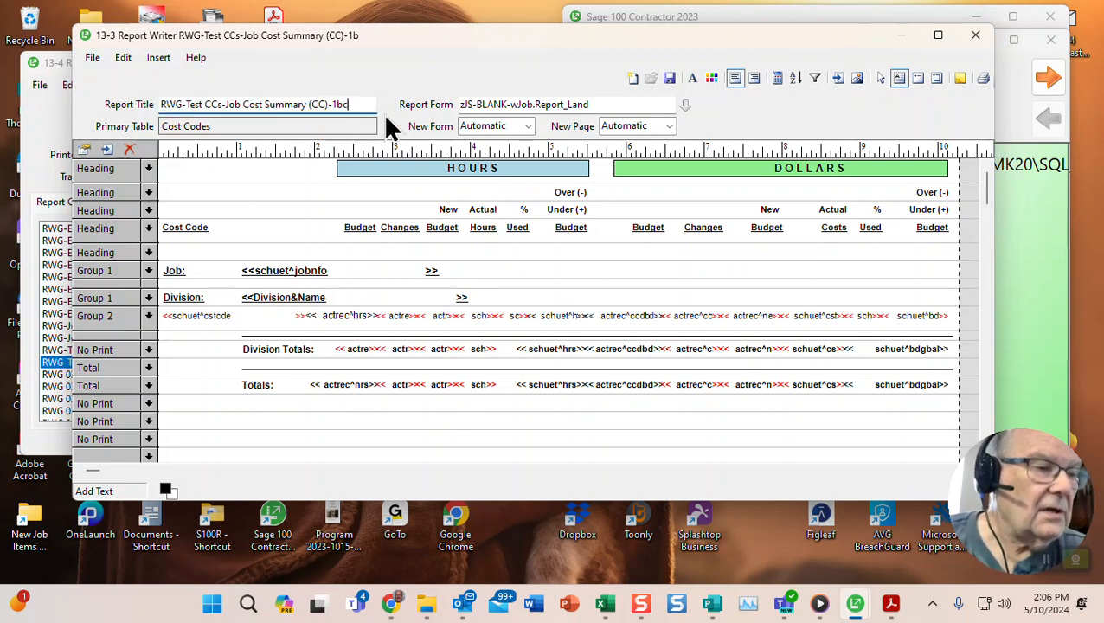
left_click(670, 78)
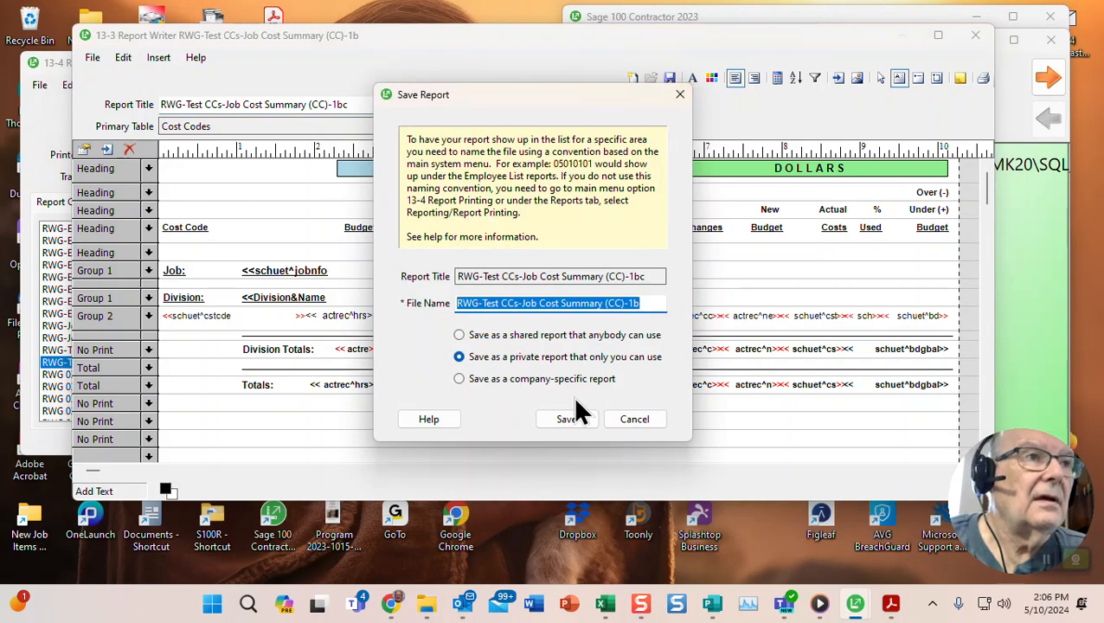
left_click(635, 303)
left_click_drag(633, 303, 642, 302)
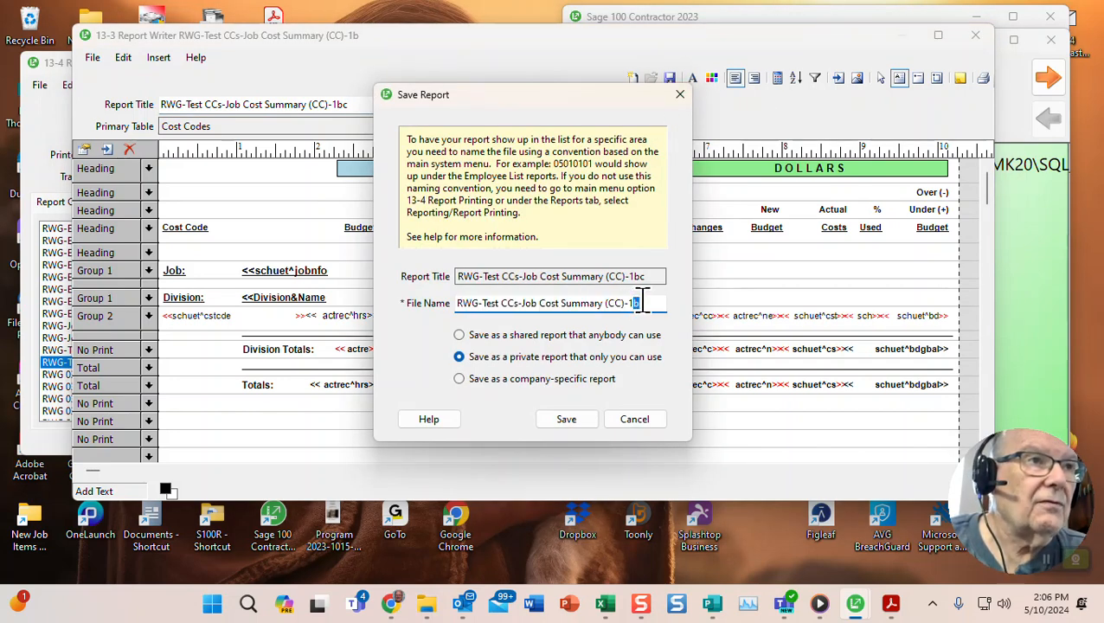
type("c")
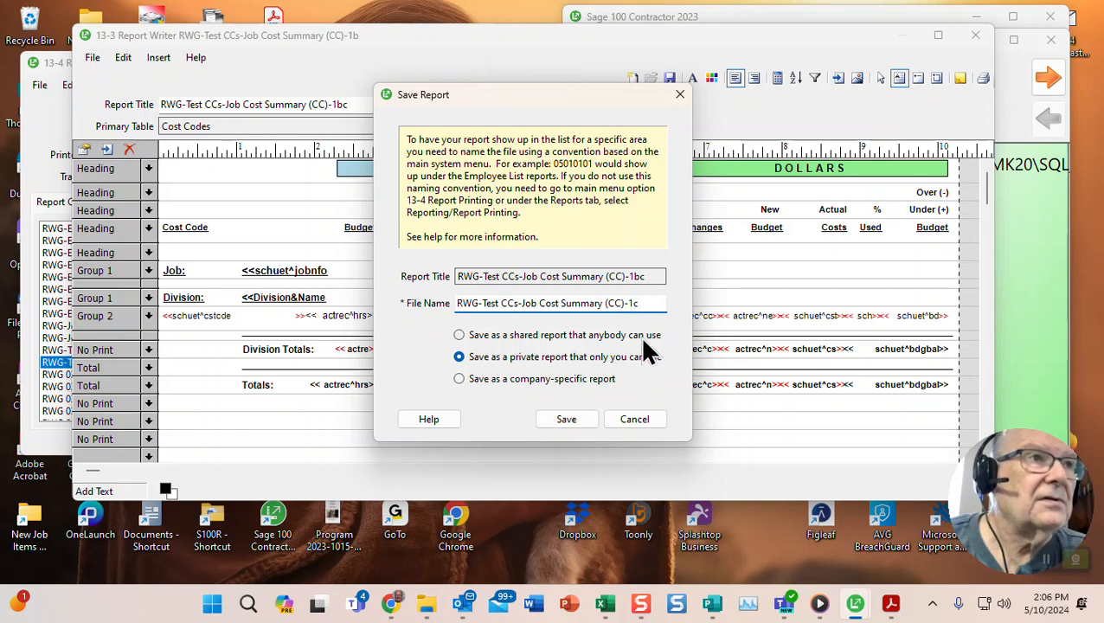
left_click(640, 421)
- Correct the title to end in 1c and save it as private report RWG-Test CCs-Job Cost Summary (CC)-1c
key("BackSpace")
type("c")
key("Left")
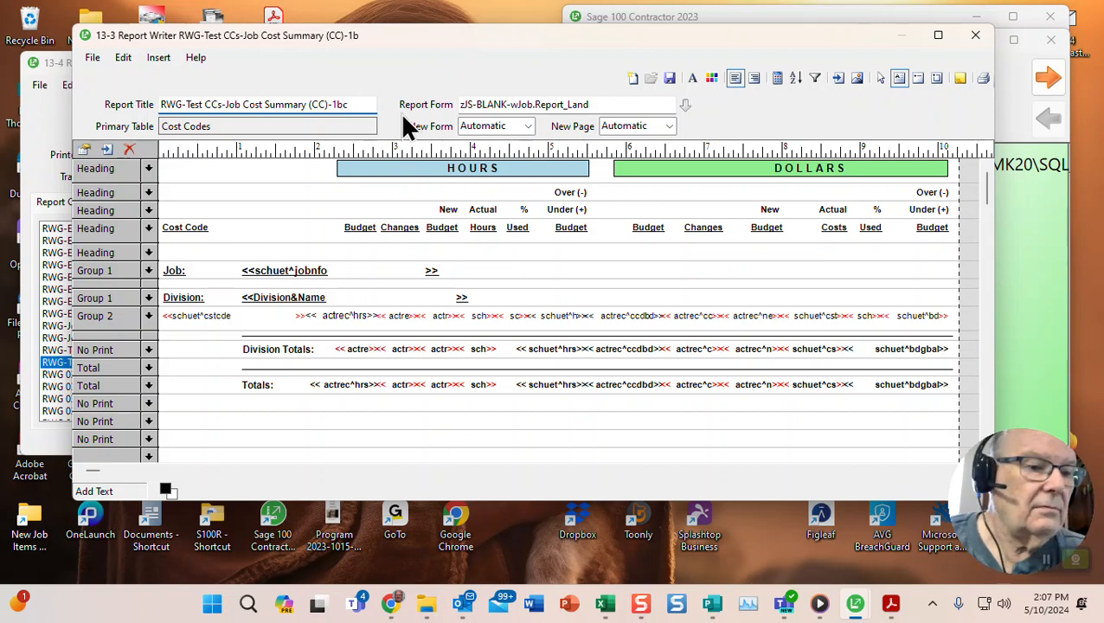
key("BackSpace")
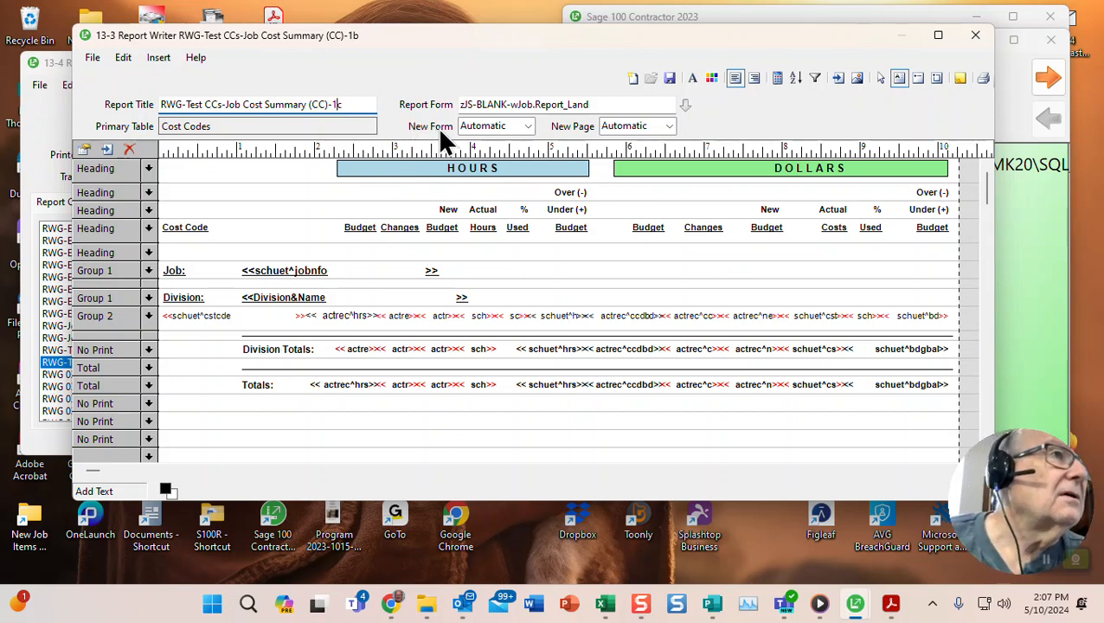
left_click(670, 79)
left_click_drag(633, 298, 649, 297)
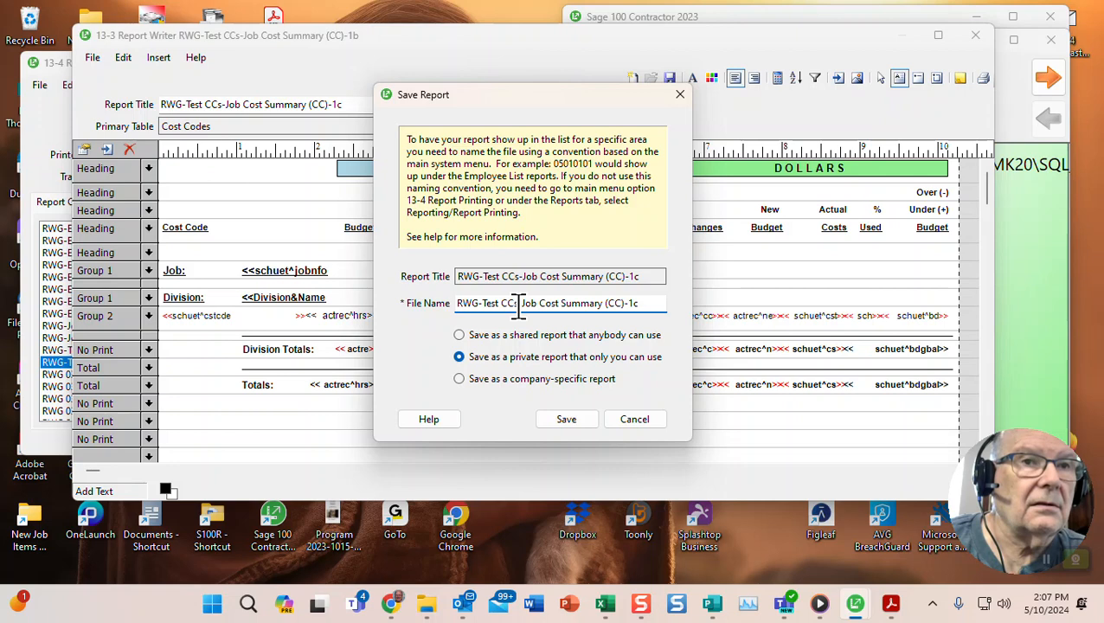
left_click(567, 419)
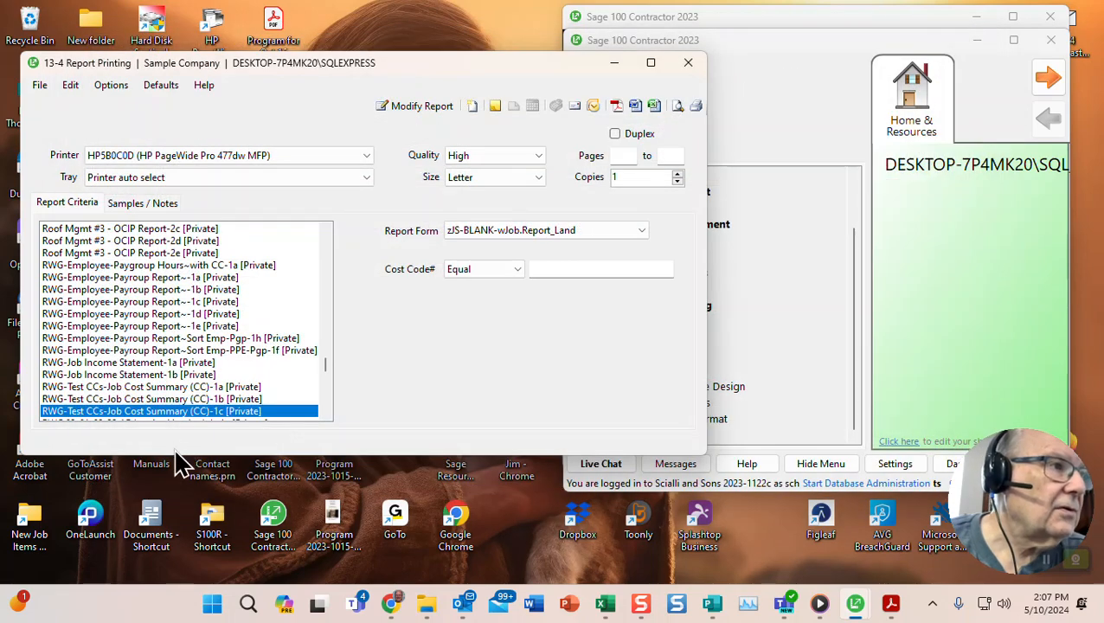
- Preview the (CC)-1b Job Cost Summary for the Williams Post Office job, then close the preview
left_click_drag(174, 451, 174, 465)
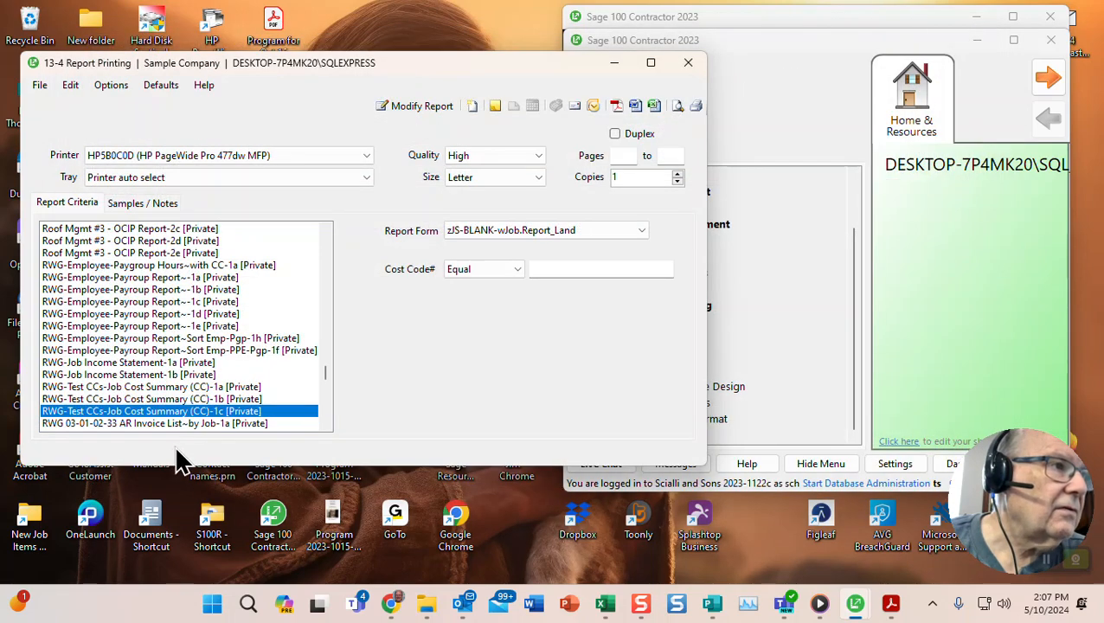
scroll(175, 359, "down", 2)
scroll(175, 367, "down", 2)
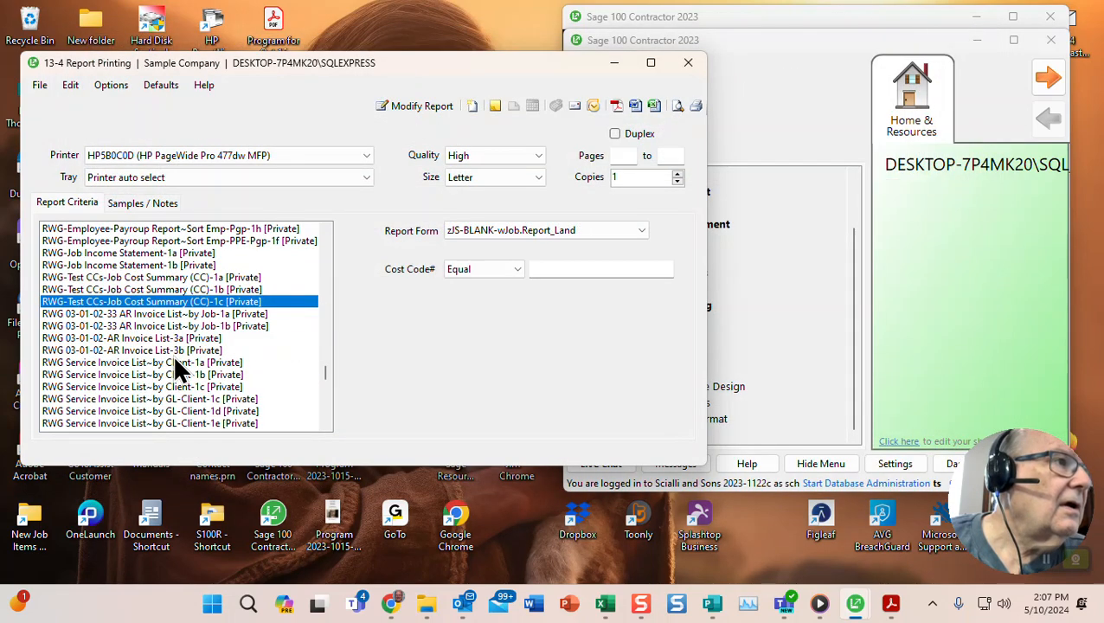
left_click(195, 279)
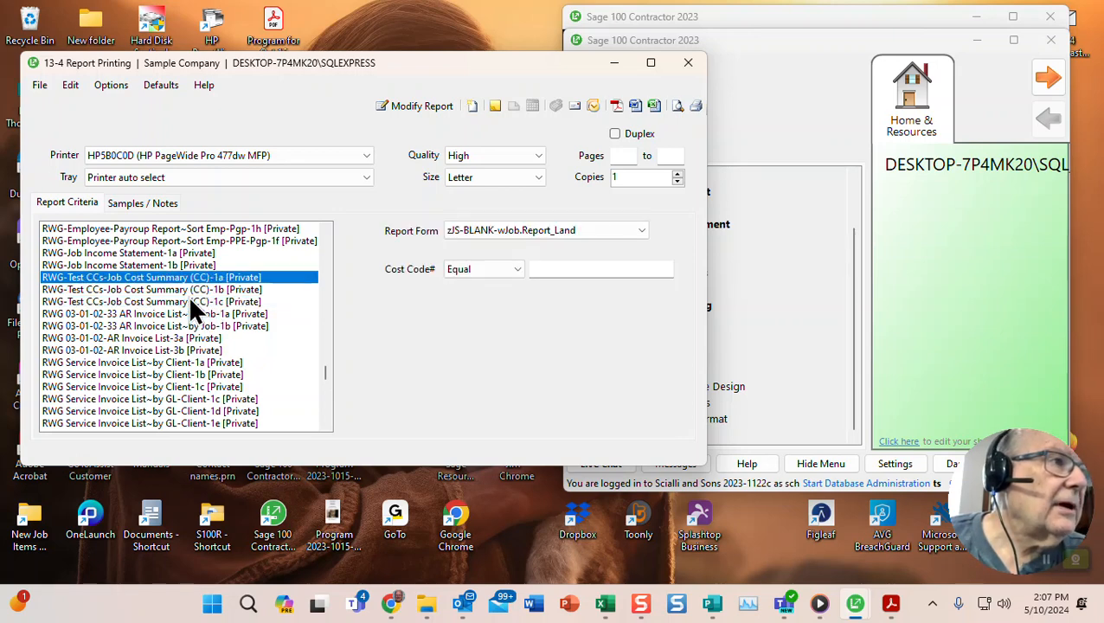
left_click(192, 289)
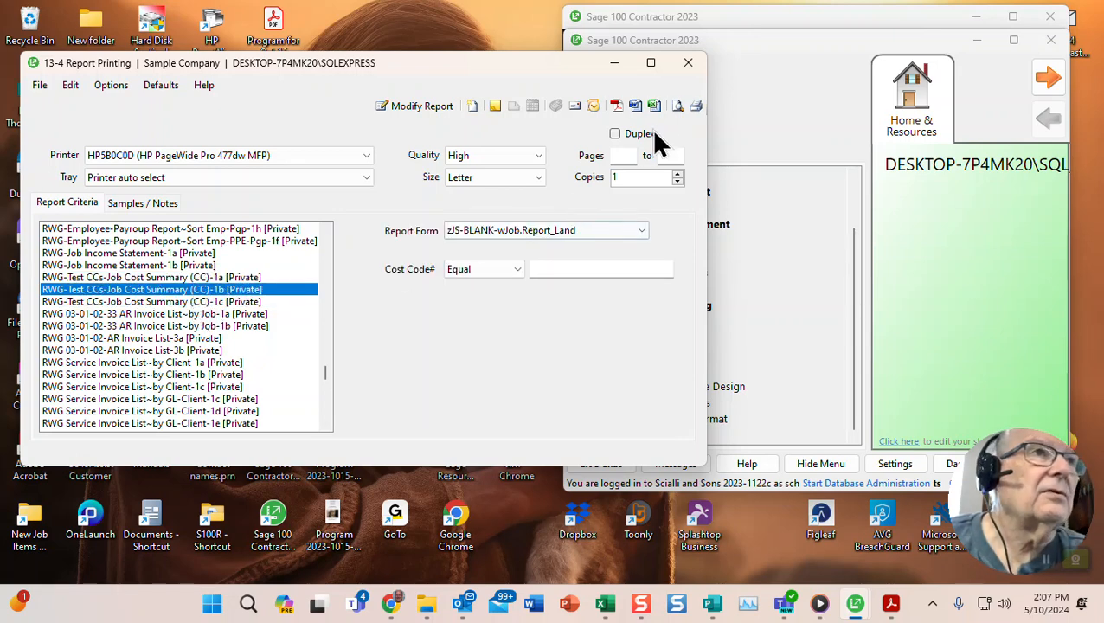
left_click(677, 106)
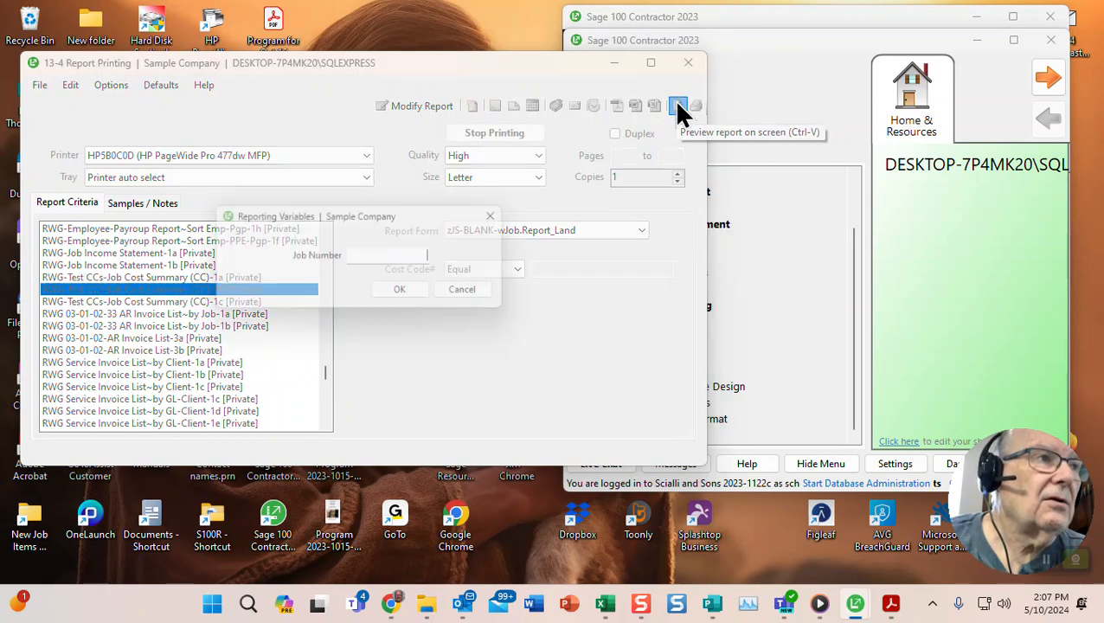
type("106")
key("Return")
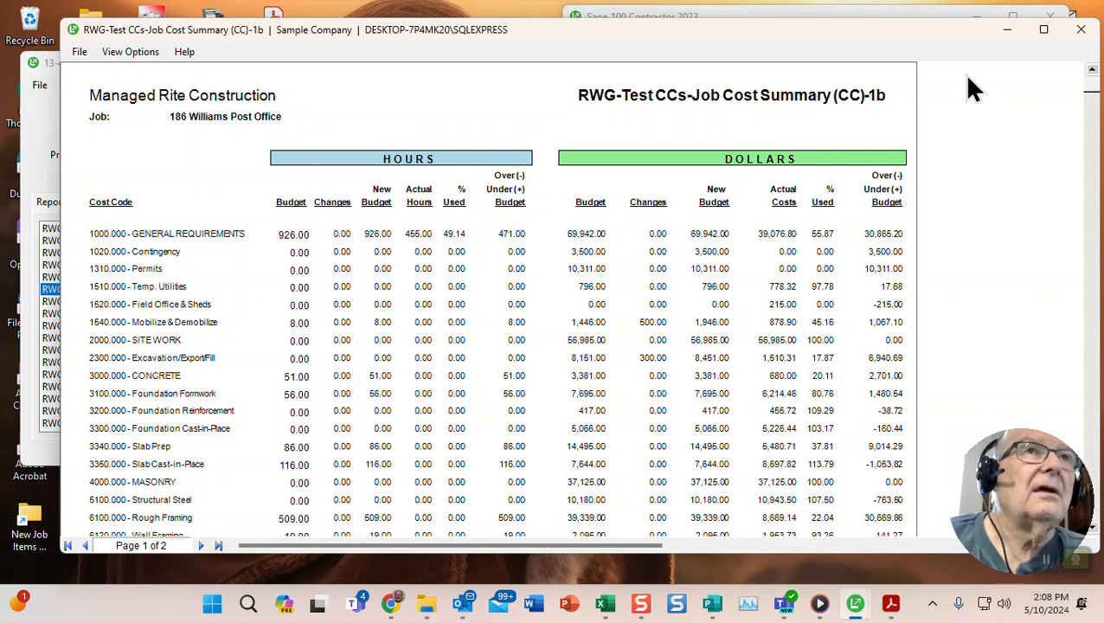
left_click(1006, 31)
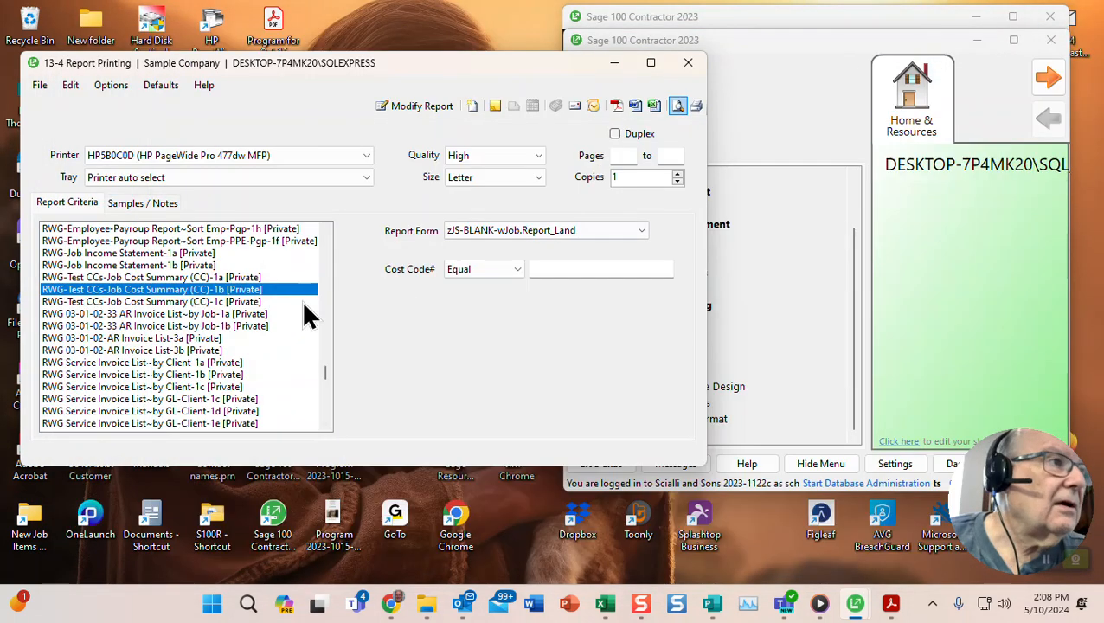
- Preview the (CC)-1c report for job 186 Williams Post Office, review the division grouping, then close it
left_click(208, 301)
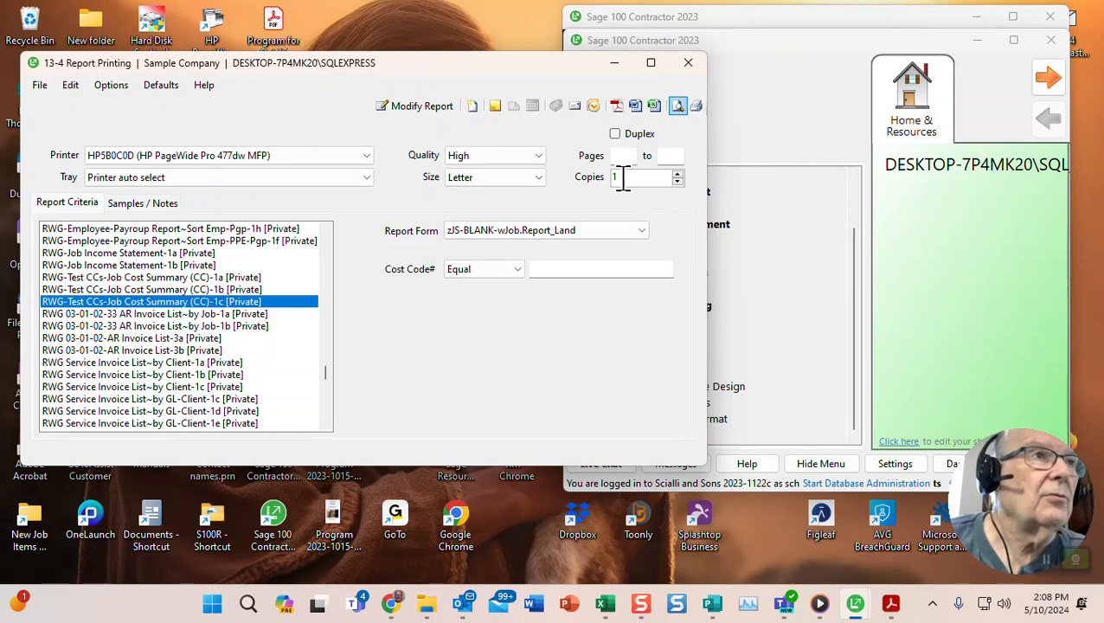
left_click(676, 110)
type("1")
key("Return")
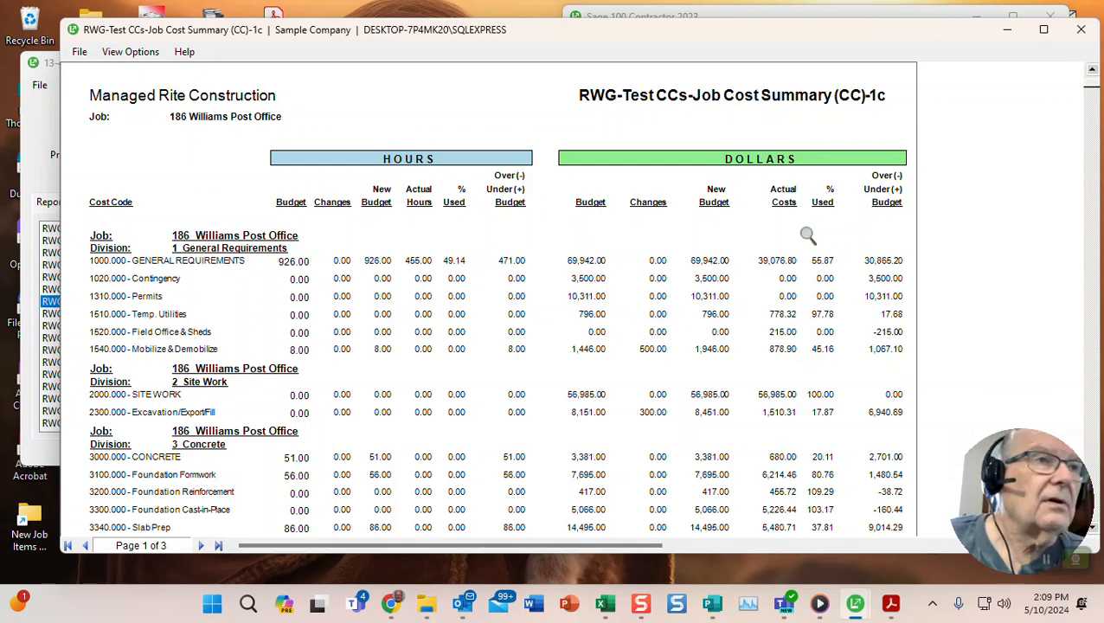
left_click(1080, 31)
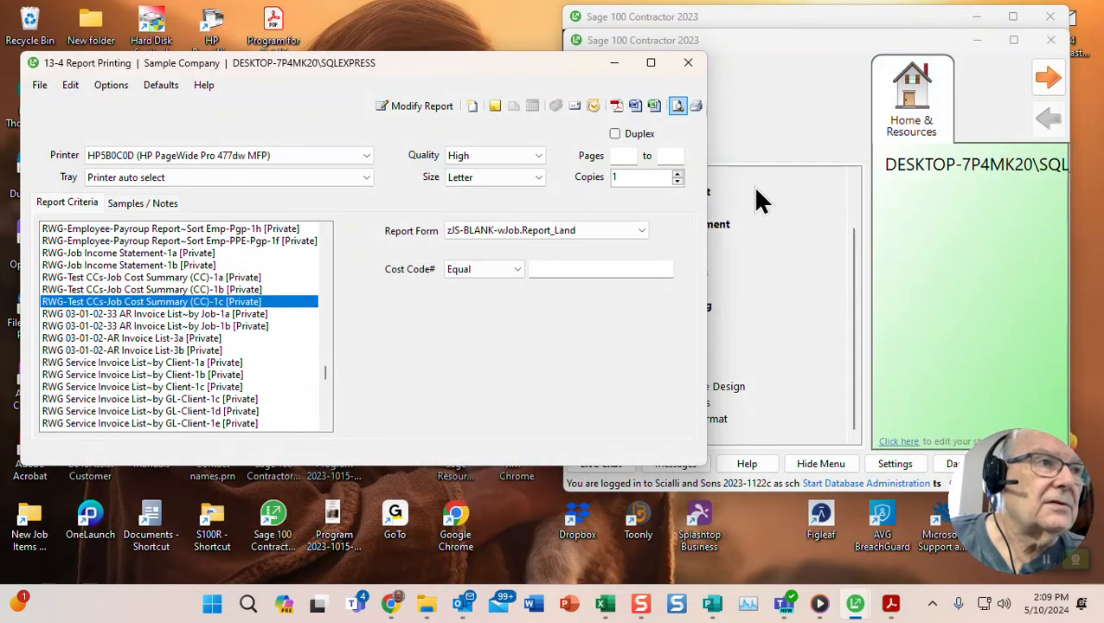
- Open (CC)-1c in the Report Writer, enlarged and scrolled to show the DOLLARS columns and Division Totals bands
left_click(413, 109)
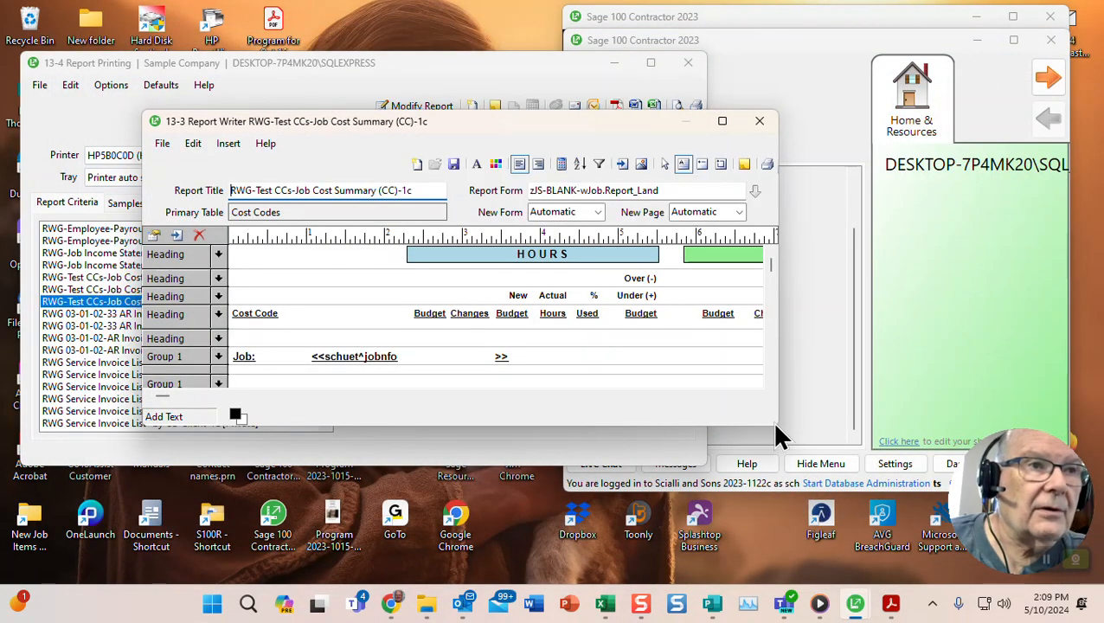
left_click_drag(776, 424, 1069, 484)
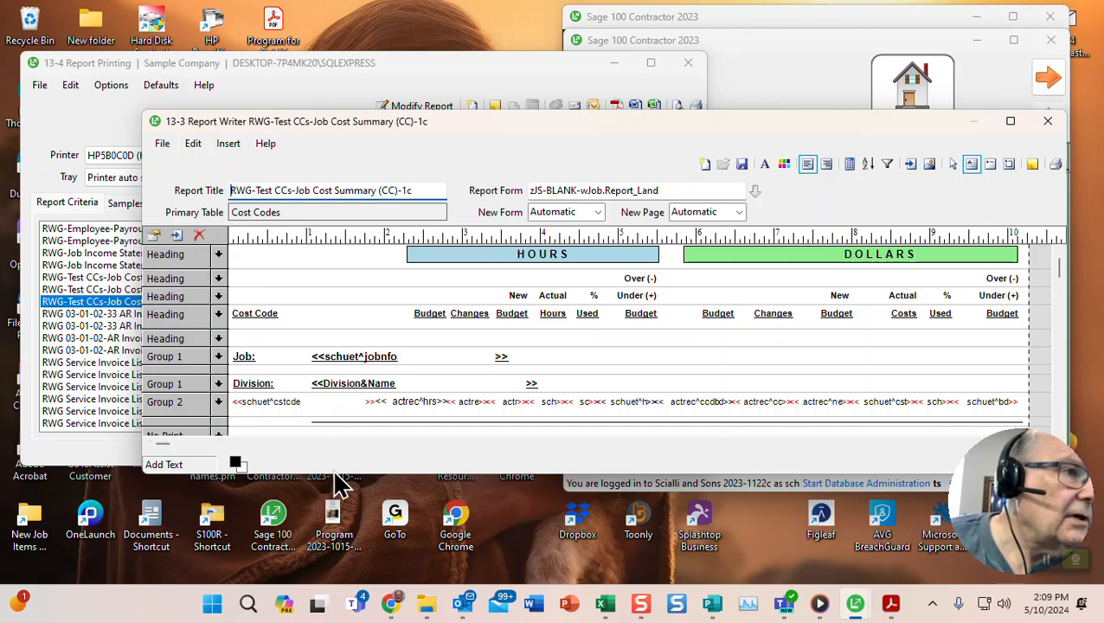
left_click_drag(333, 474, 344, 552)
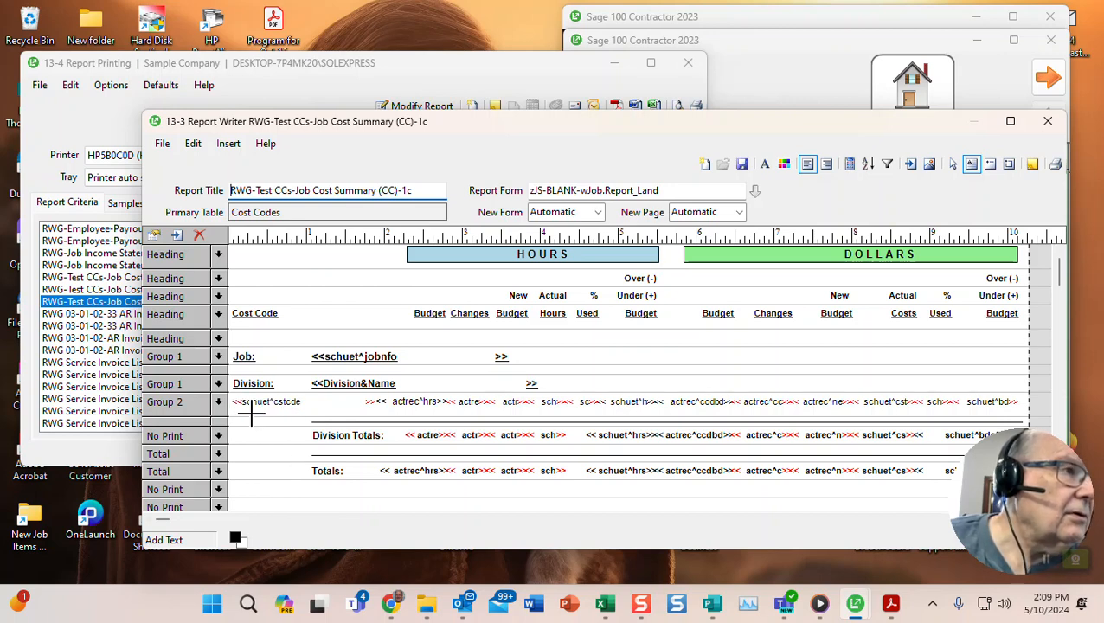
left_click_drag(164, 520, 501, 524)
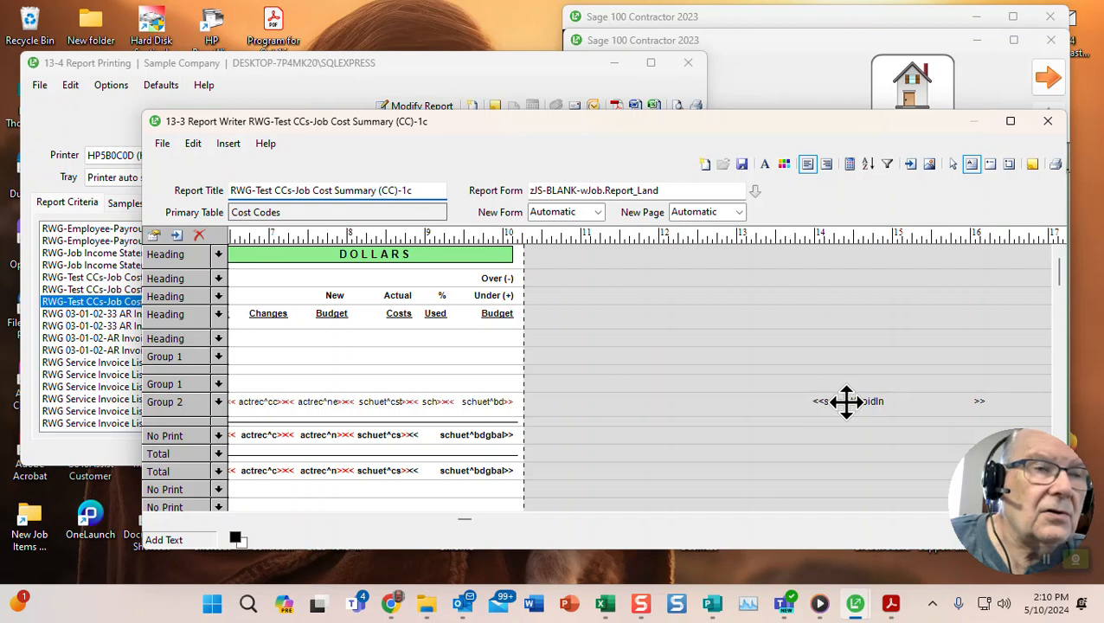
right_click(845, 401)
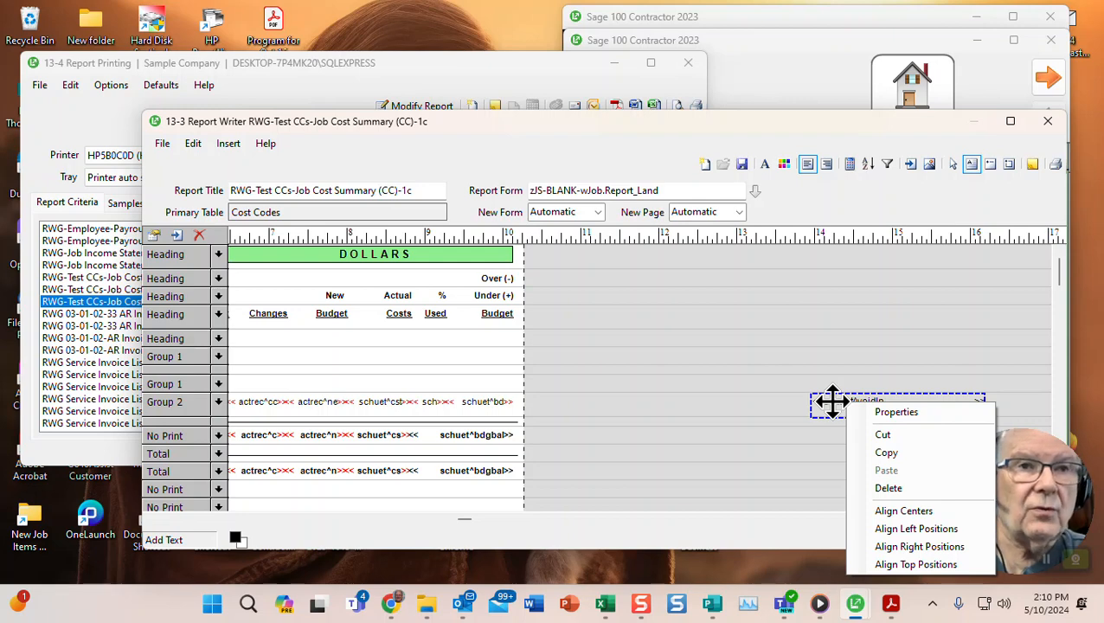
left_click(878, 417)
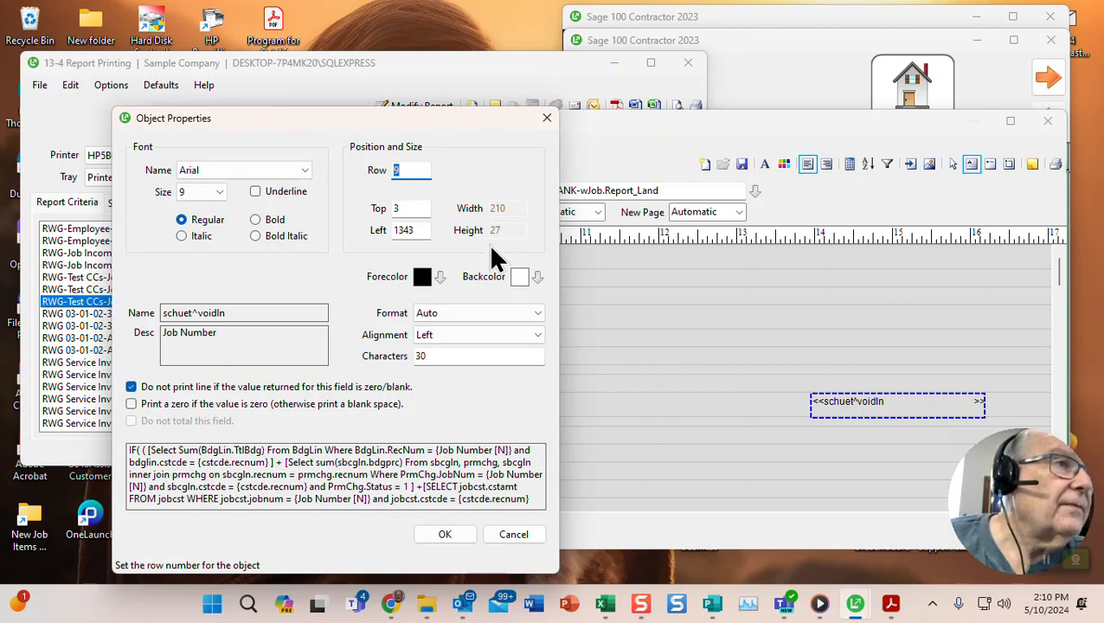
left_click(510, 532)
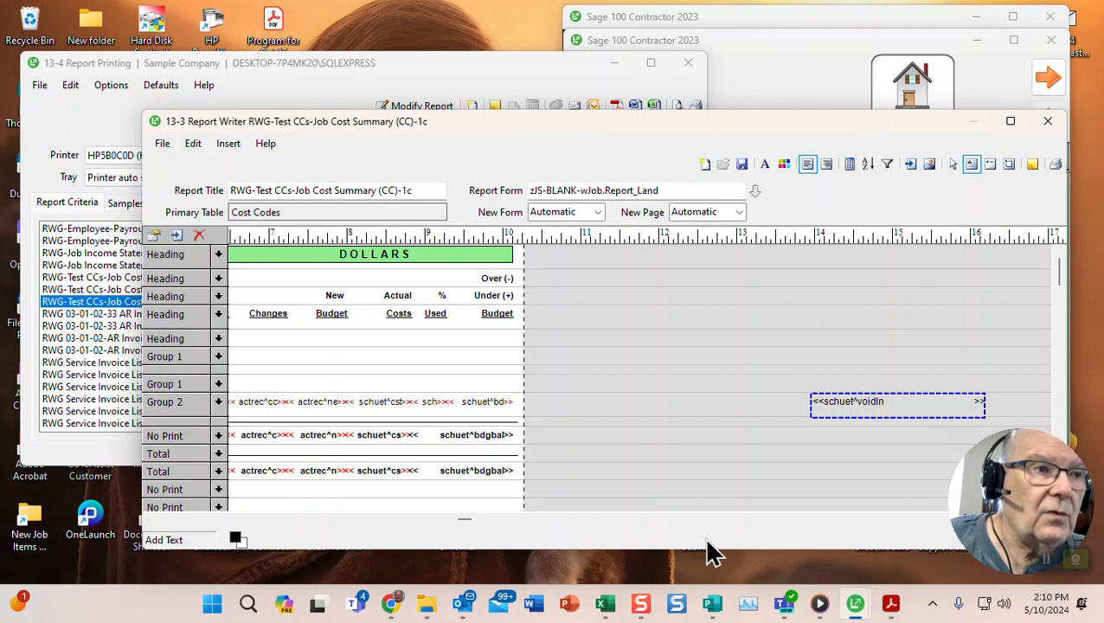
right_click(834, 401)
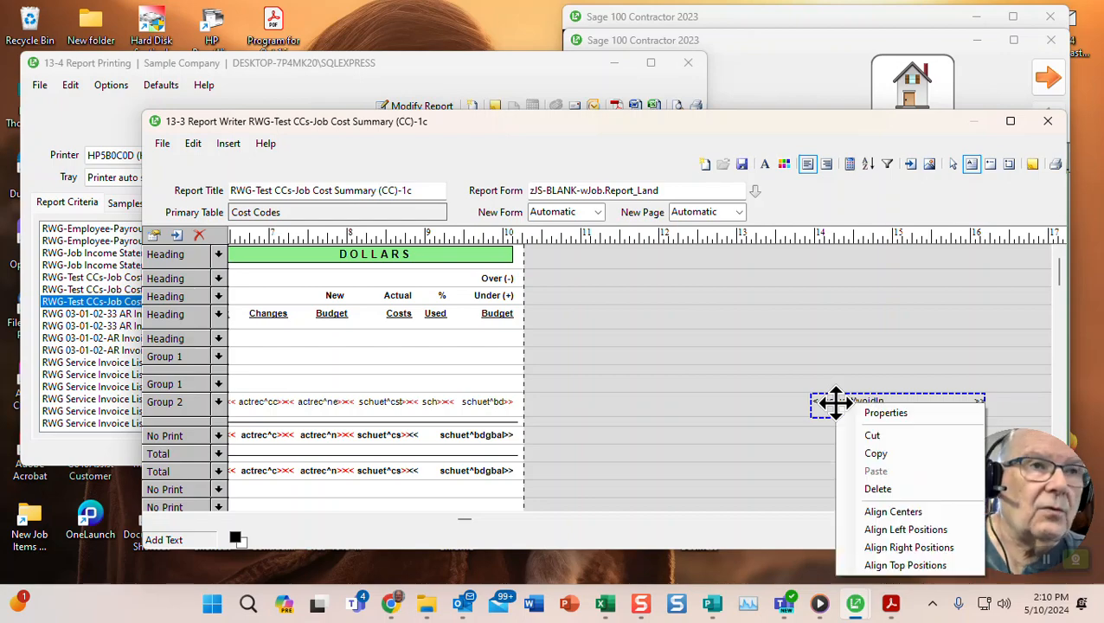
left_click(862, 412)
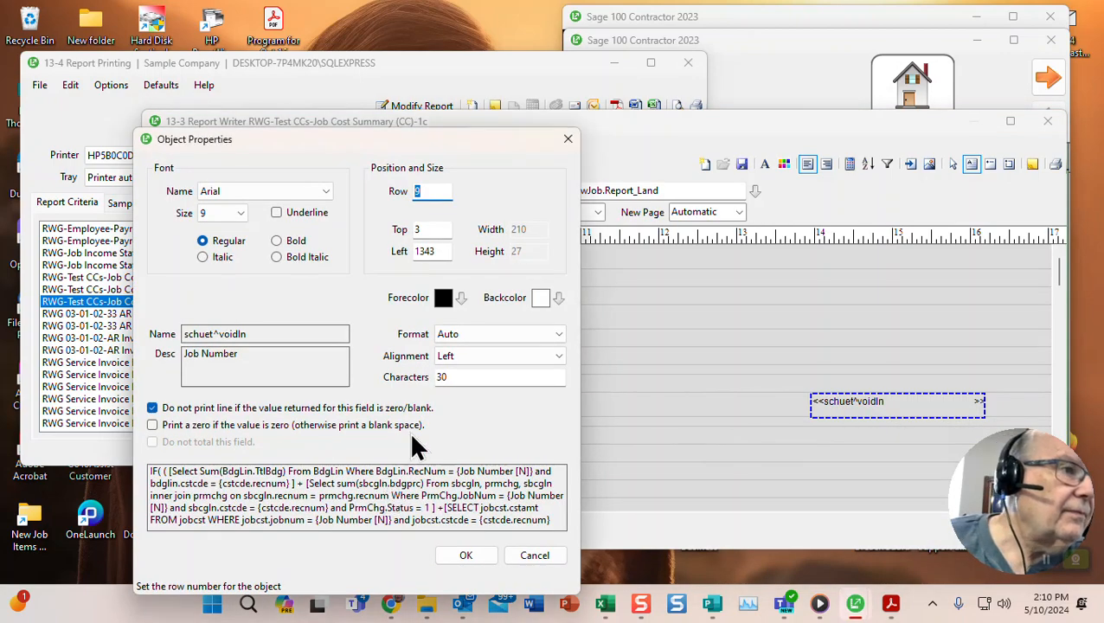
left_click_drag(479, 139, 588, 73)
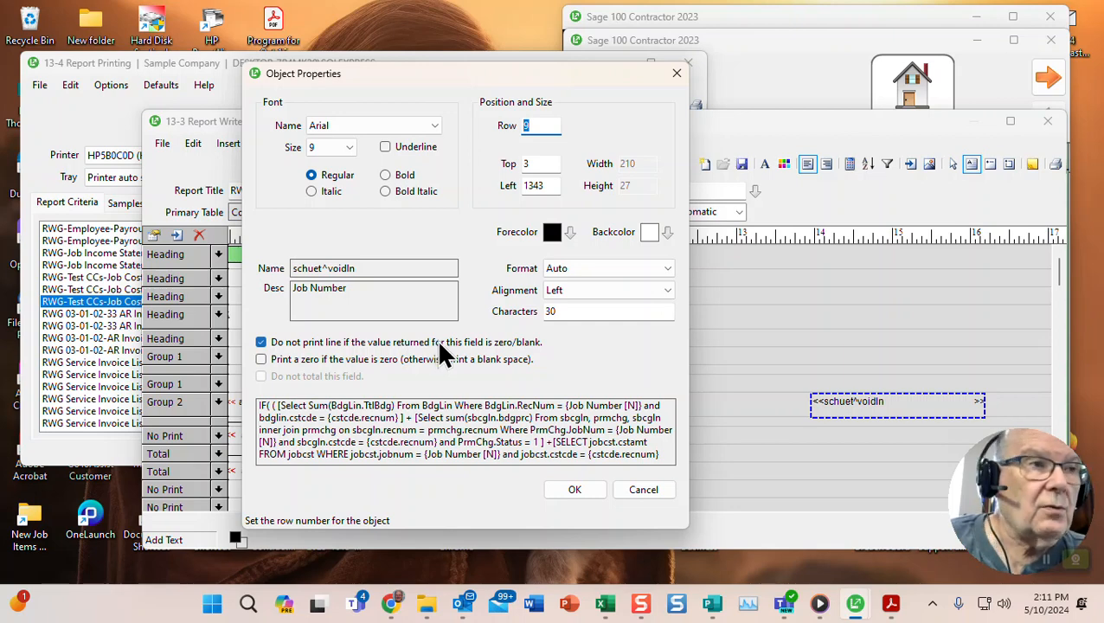
left_click(633, 489)
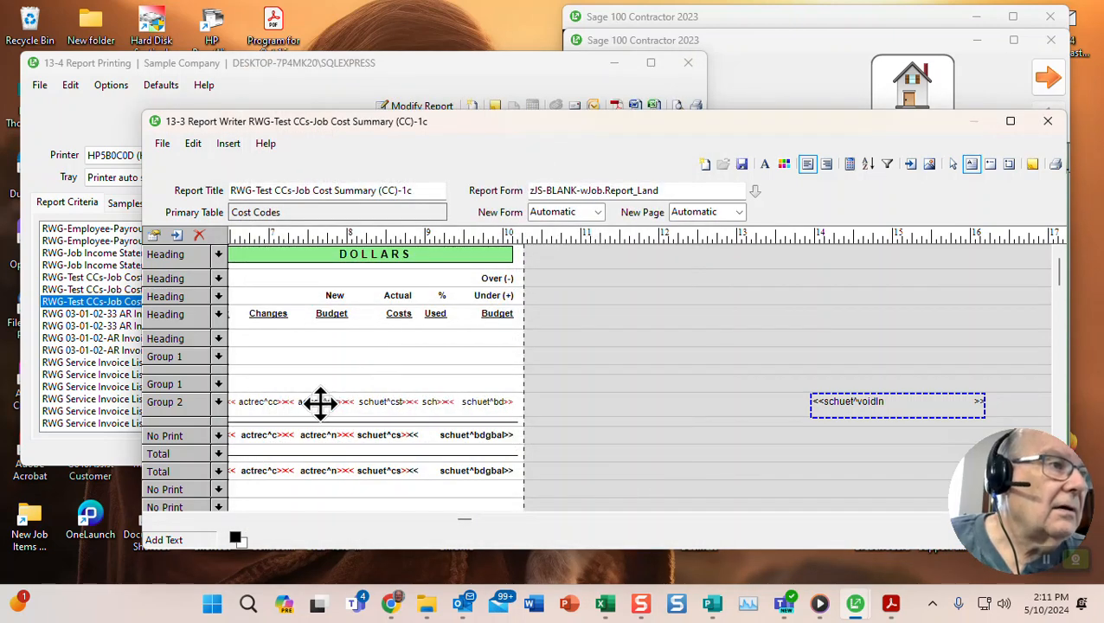
left_click(461, 519)
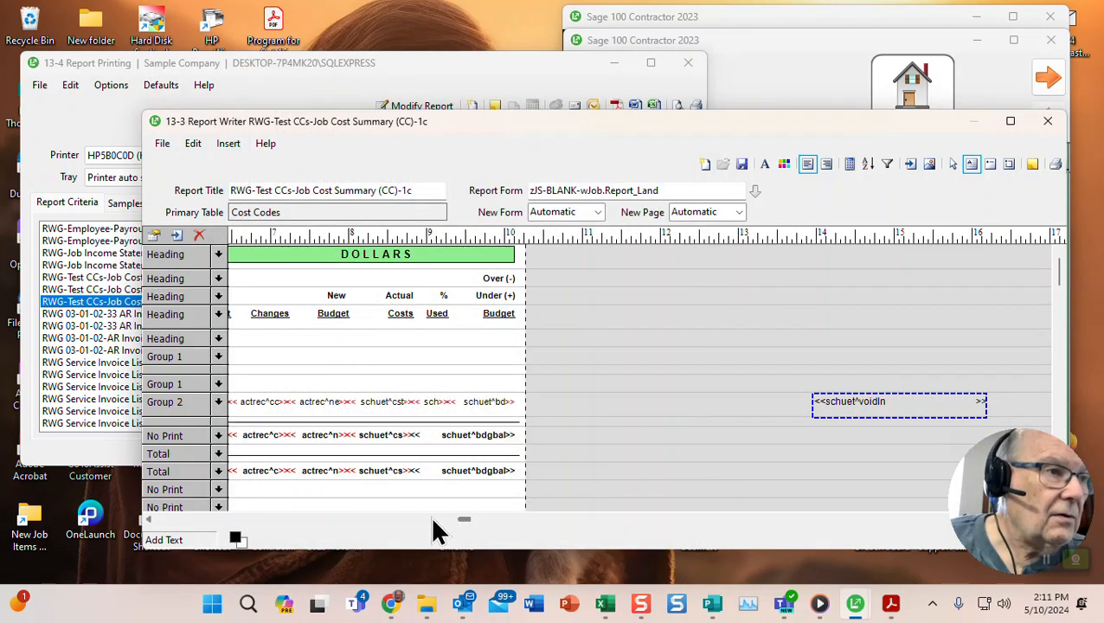
left_click(400, 519)
left_click_drag(398, 519, 143, 519)
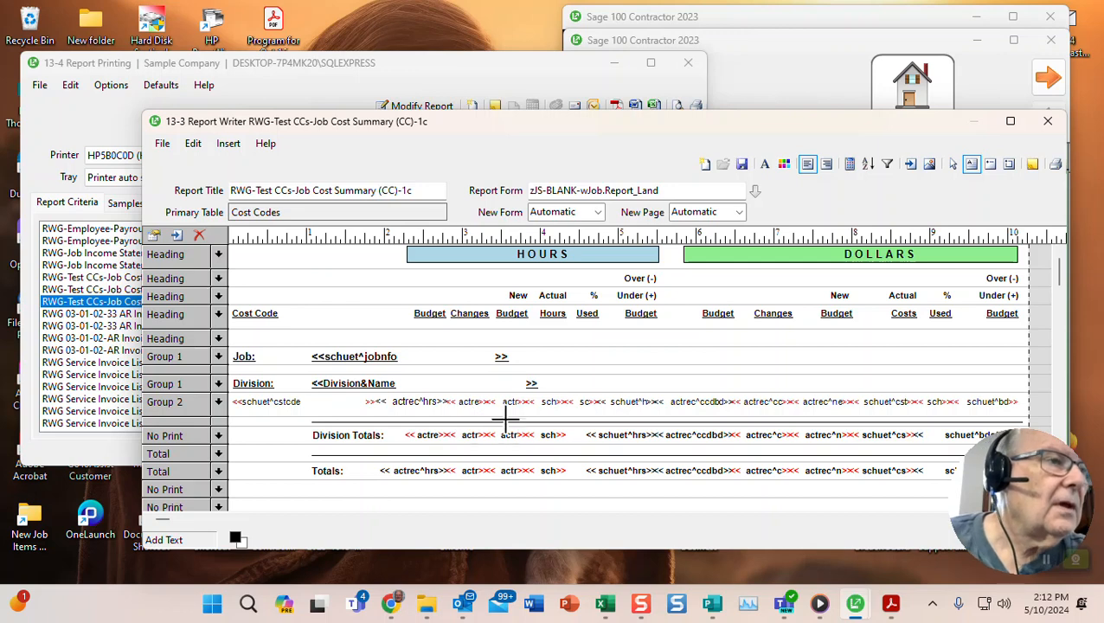
- Change the schuet^cstcde cost-code field's Top property from 4 to 2
right_click(278, 399)
left_click(323, 406)
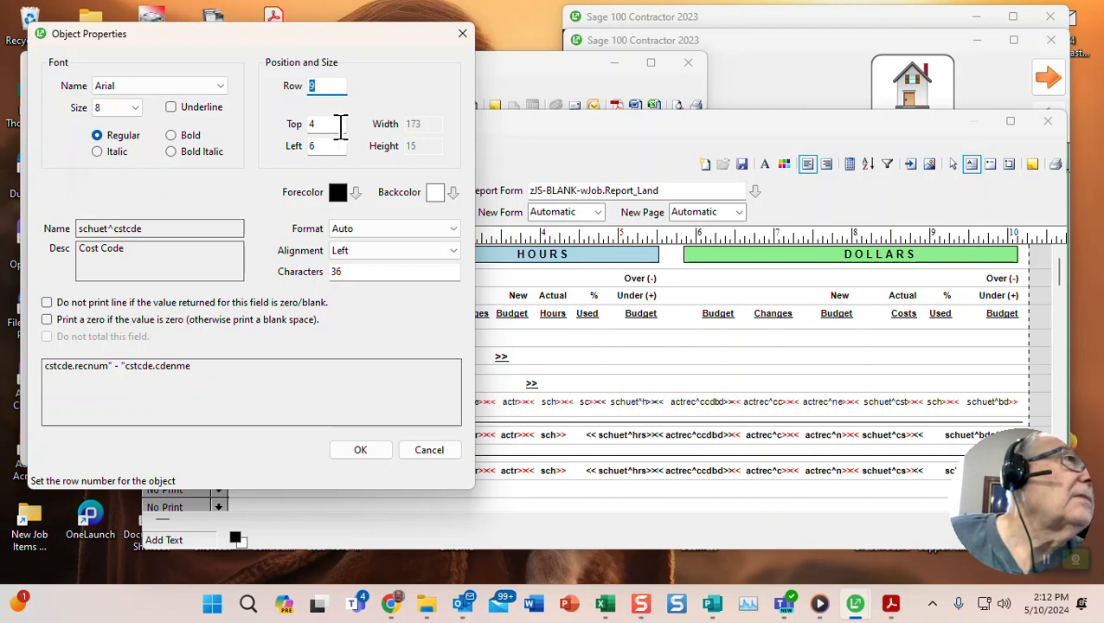
left_click(326, 124)
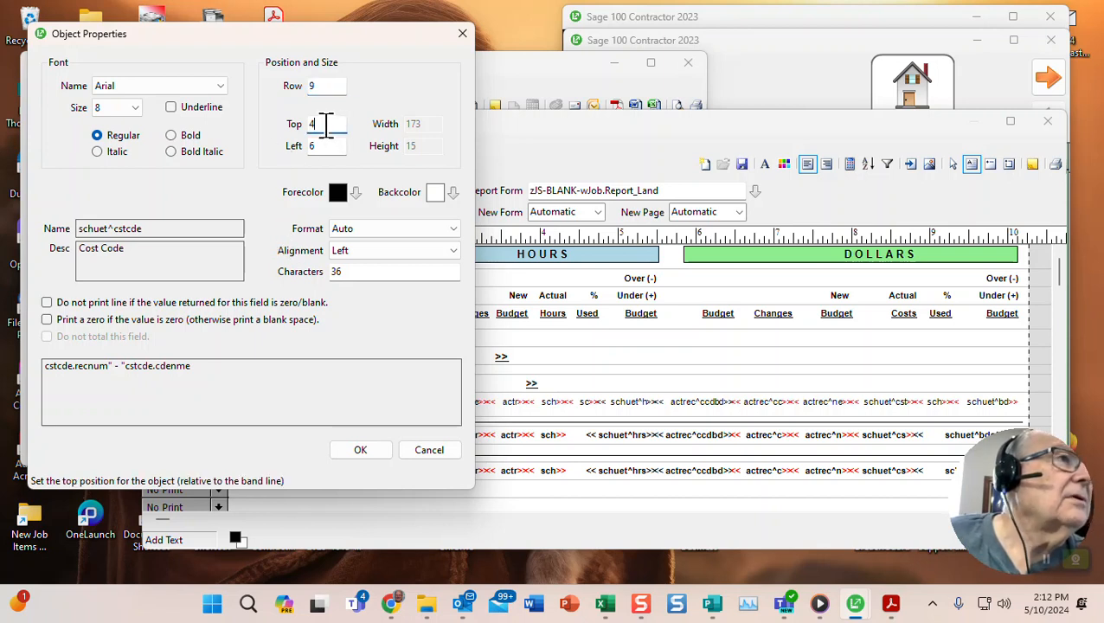
left_click_drag(330, 123, 304, 124)
type("2")
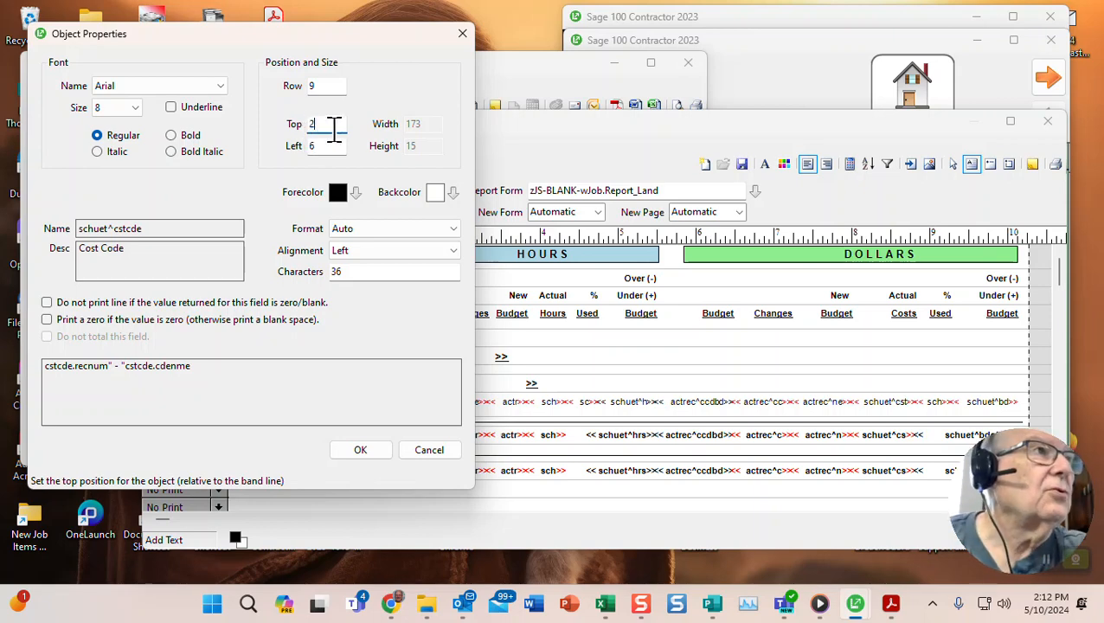
left_click(359, 449)
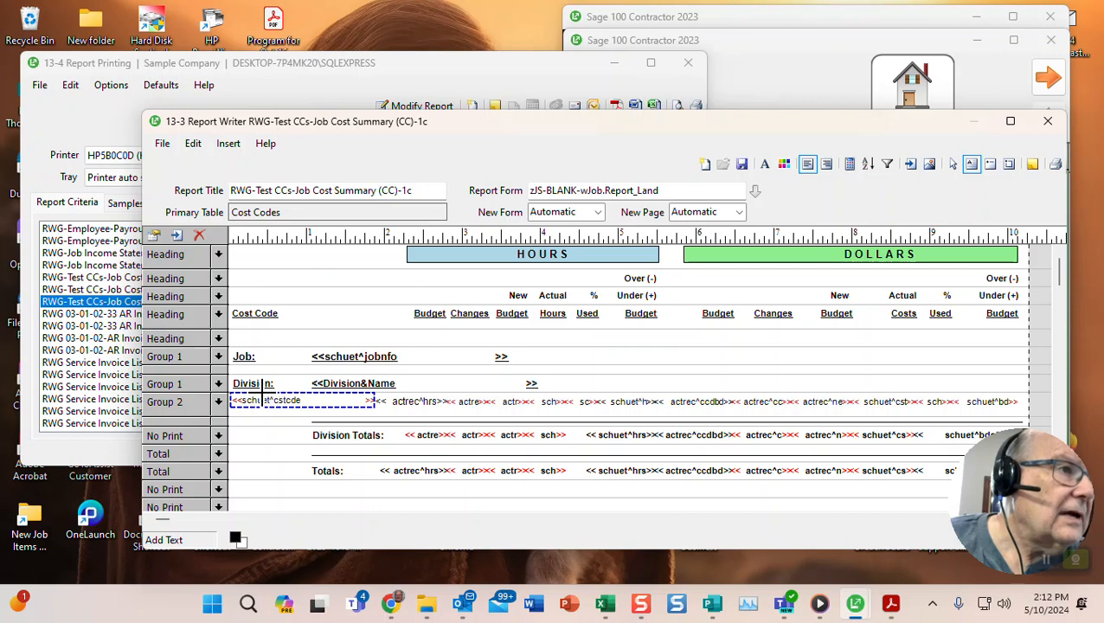
- Multi-select every field in the Group 2 row, from the cost code to the last column
left_click(398, 402)
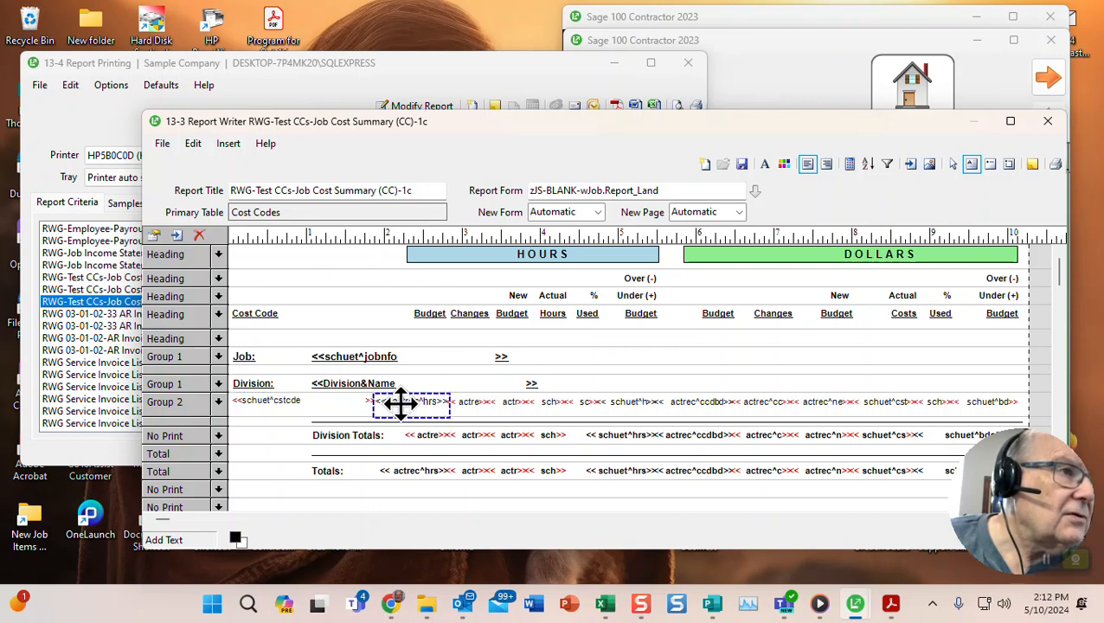
left_click(292, 400)
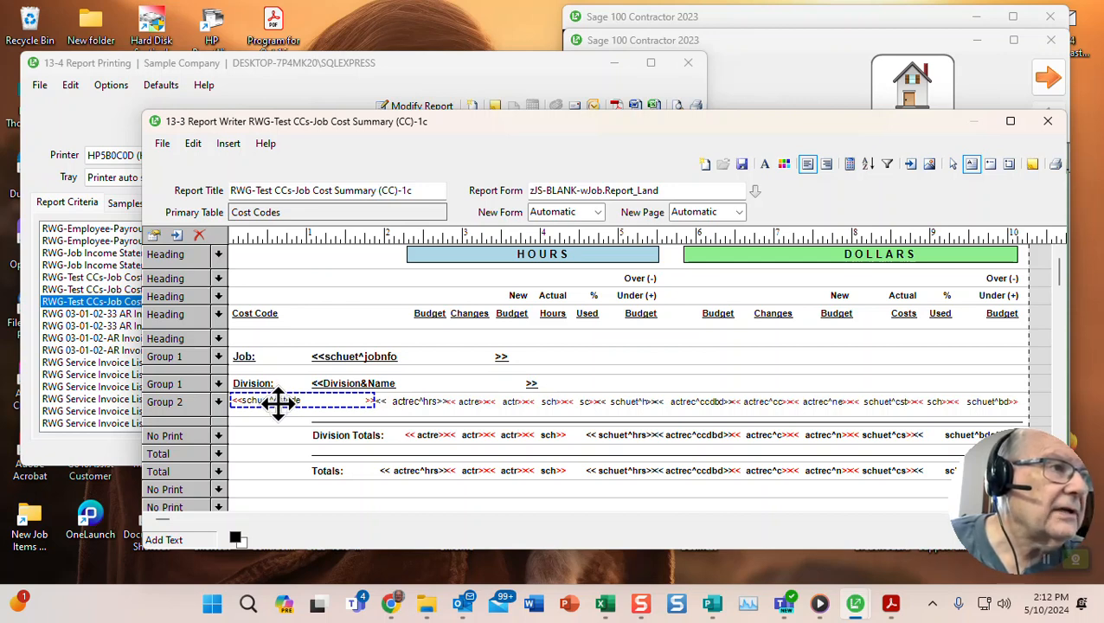
left_click(410, 400)
left_click(465, 403, "shift")
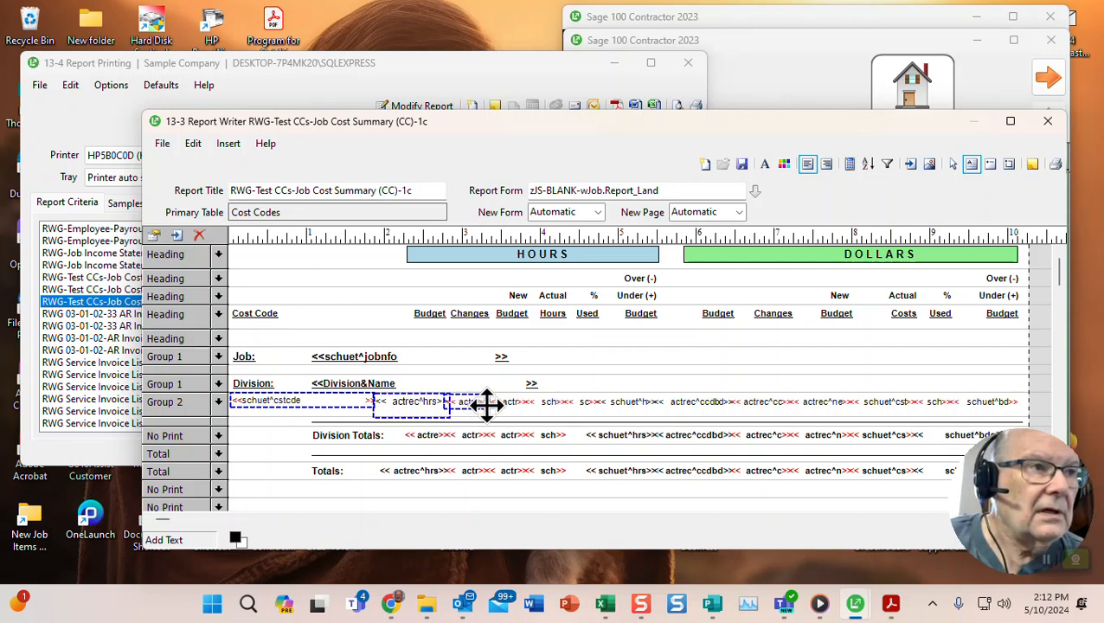
left_click(509, 403, "shift")
left_click(547, 402, "shift")
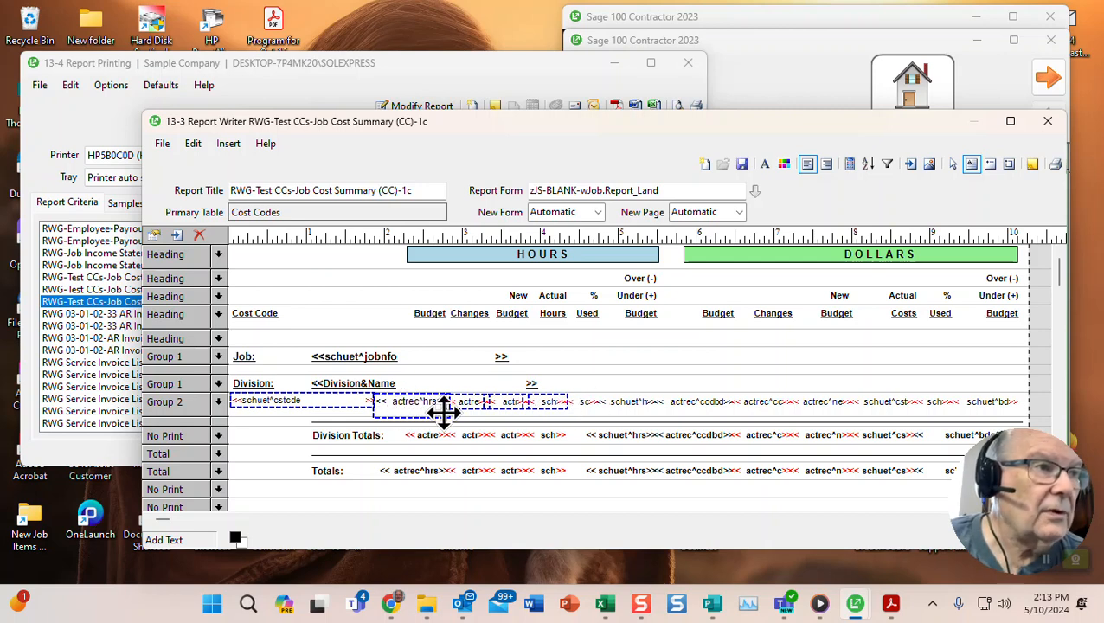
left_click(588, 402, "shift")
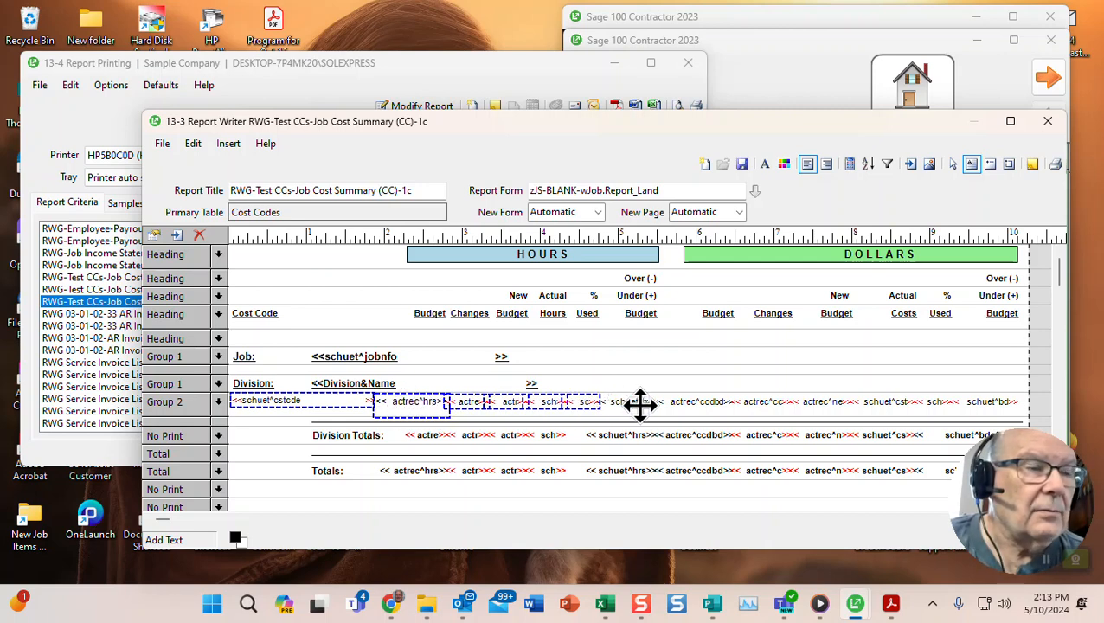
left_click(637, 403, "shift")
left_click(685, 402, "shift")
left_click(752, 402, "shift")
left_click(811, 401, "shift")
left_click(869, 402, "shift")
left_click(932, 400, "shift")
left_click(964, 400, "shift")
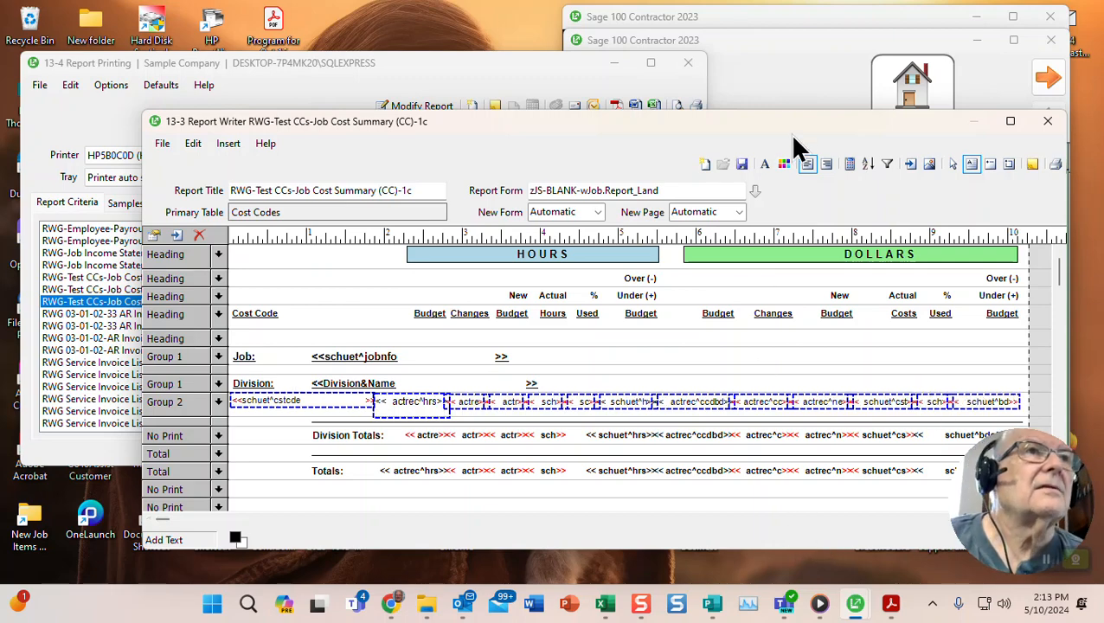
- Align the selected Group 2 fields to a common top position
left_click_drag(800, 130, 662, 121)
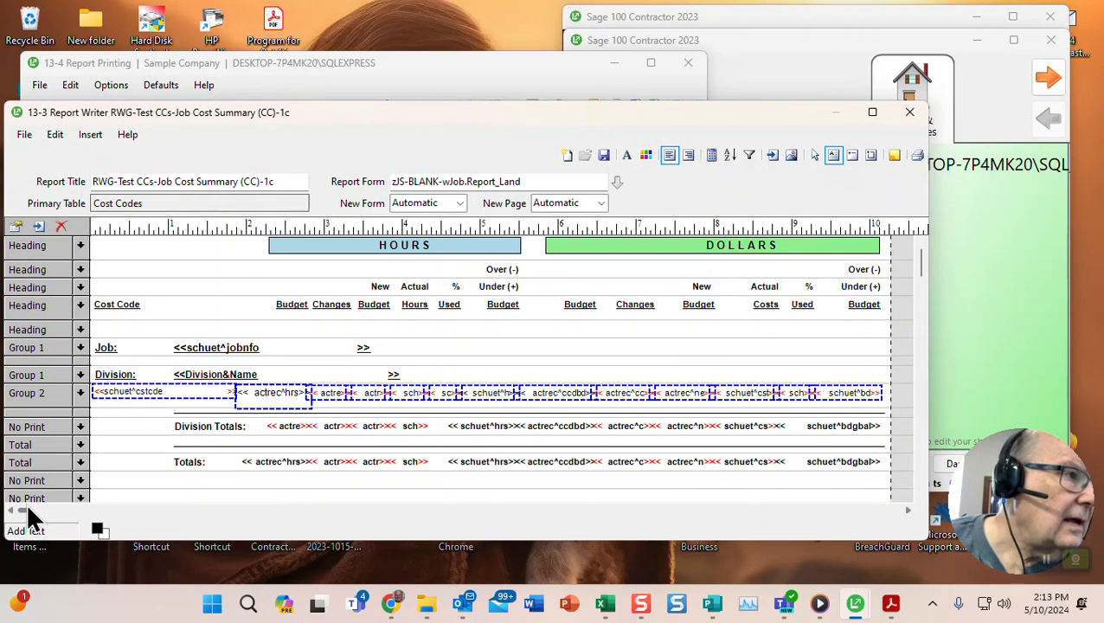
mouse_move(29, 508)
left_mouse_down()
mouse_move(107, 517)
mouse_move(7, 509)
left_mouse_up()
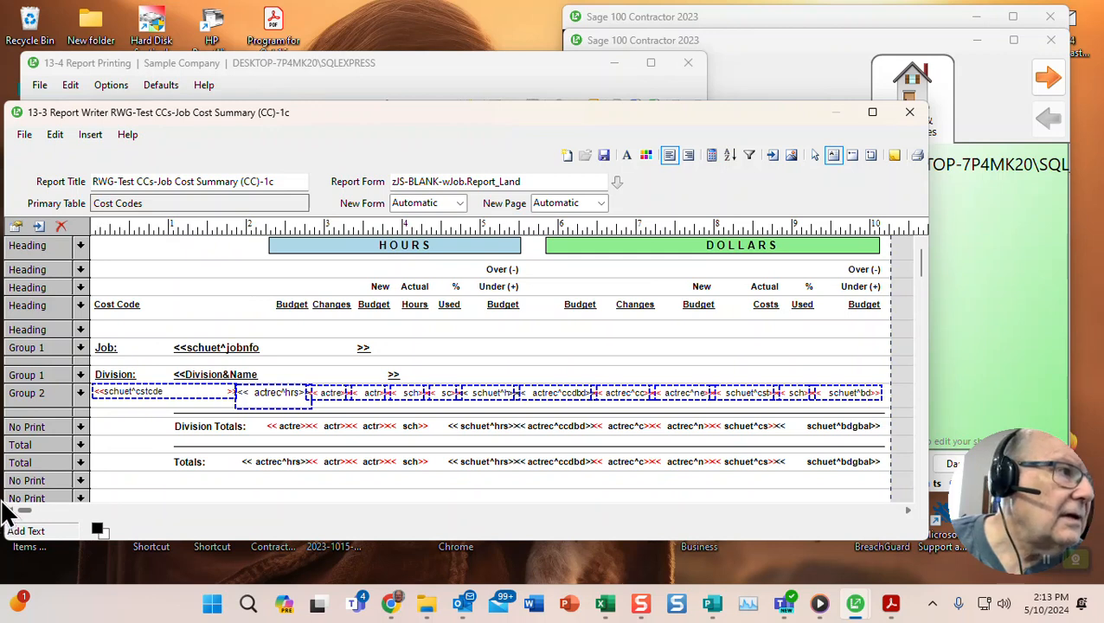
right_click(153, 392)
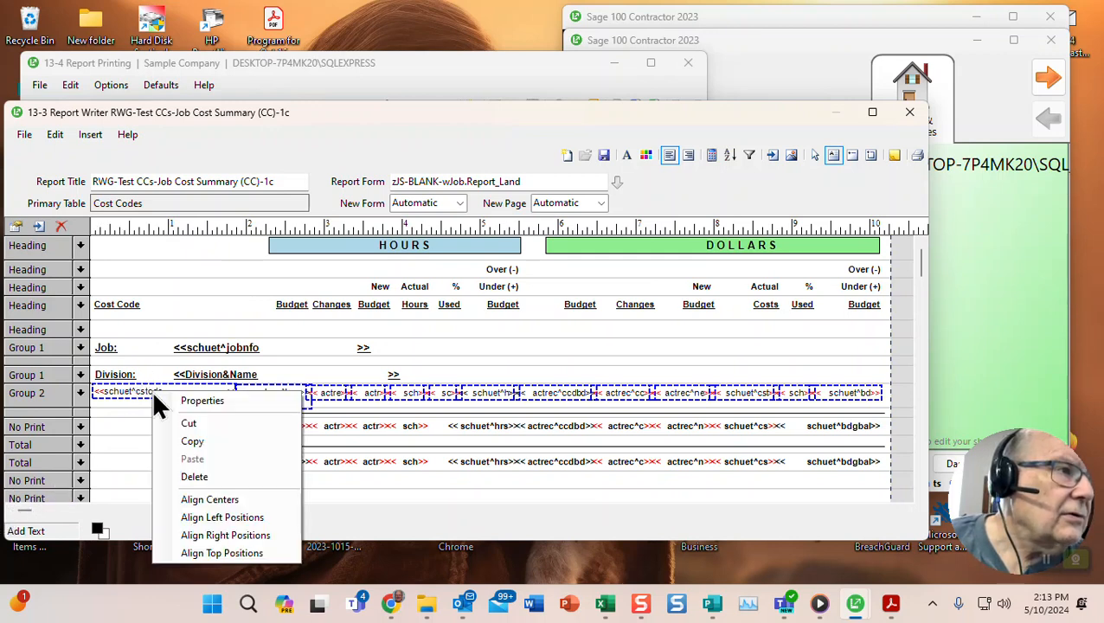
left_click(213, 554)
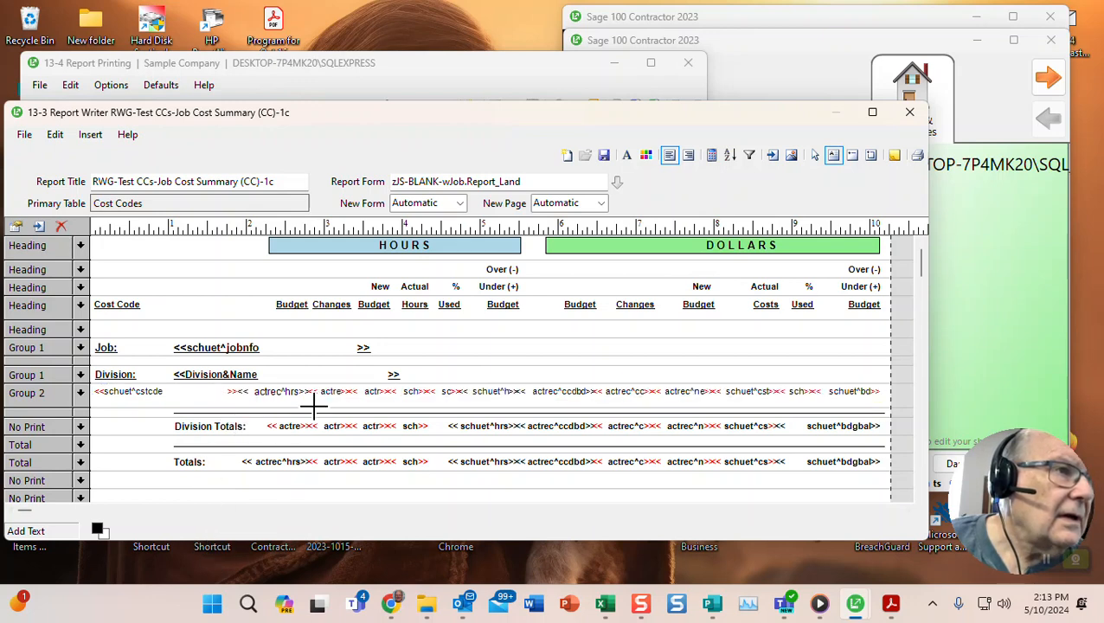
- Check the actrec^hrs field's properties unchanged, then nudge it slightly right in Group 2
left_click(274, 391)
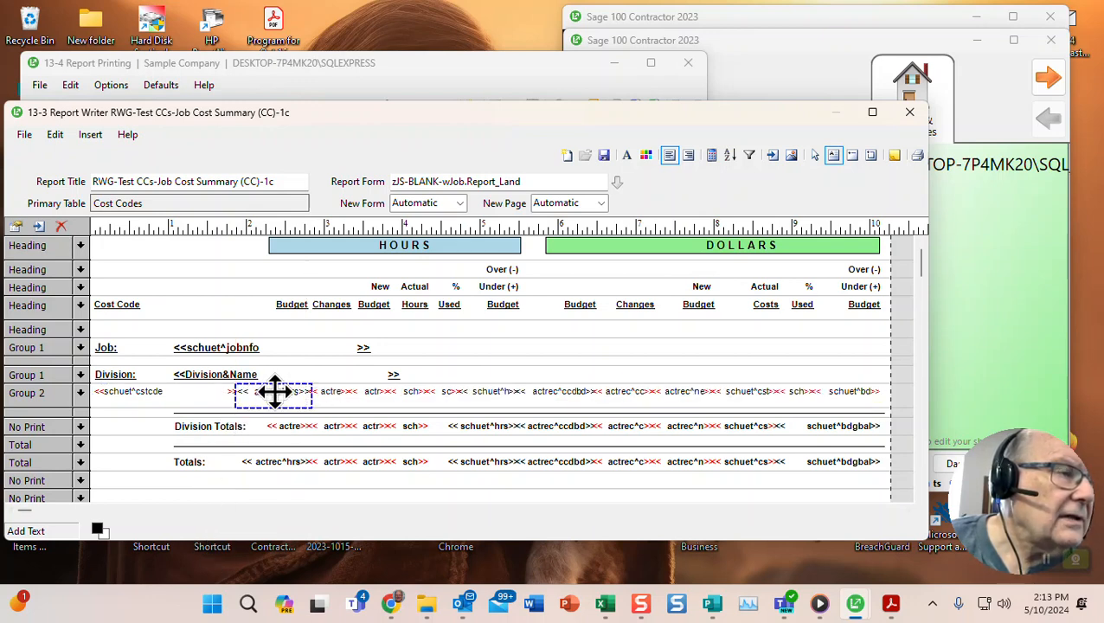
right_click(273, 391)
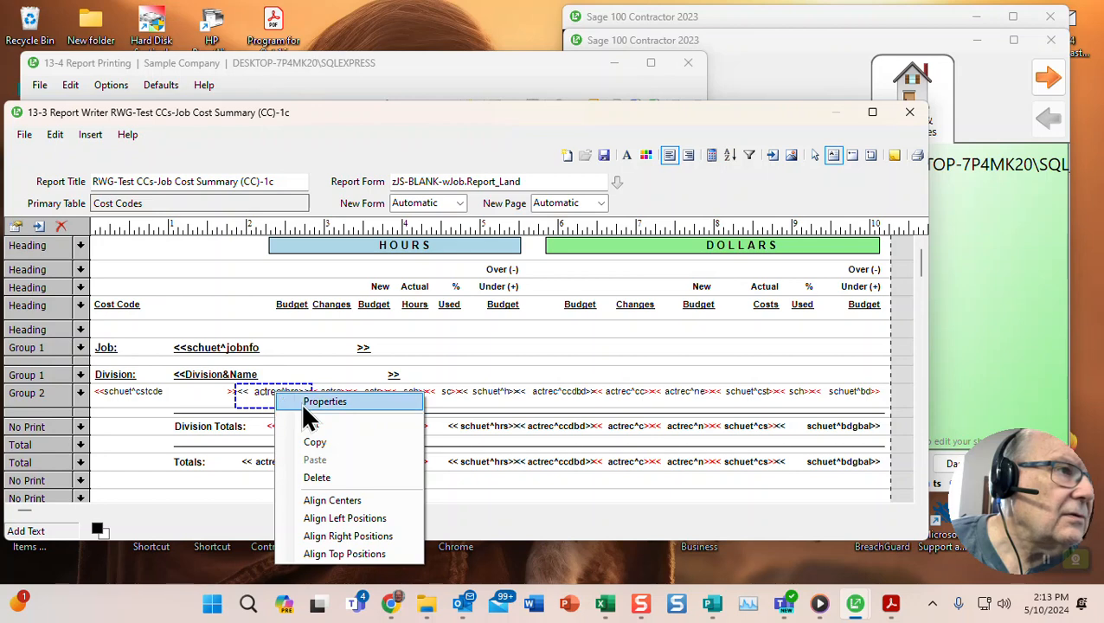
left_click(313, 402)
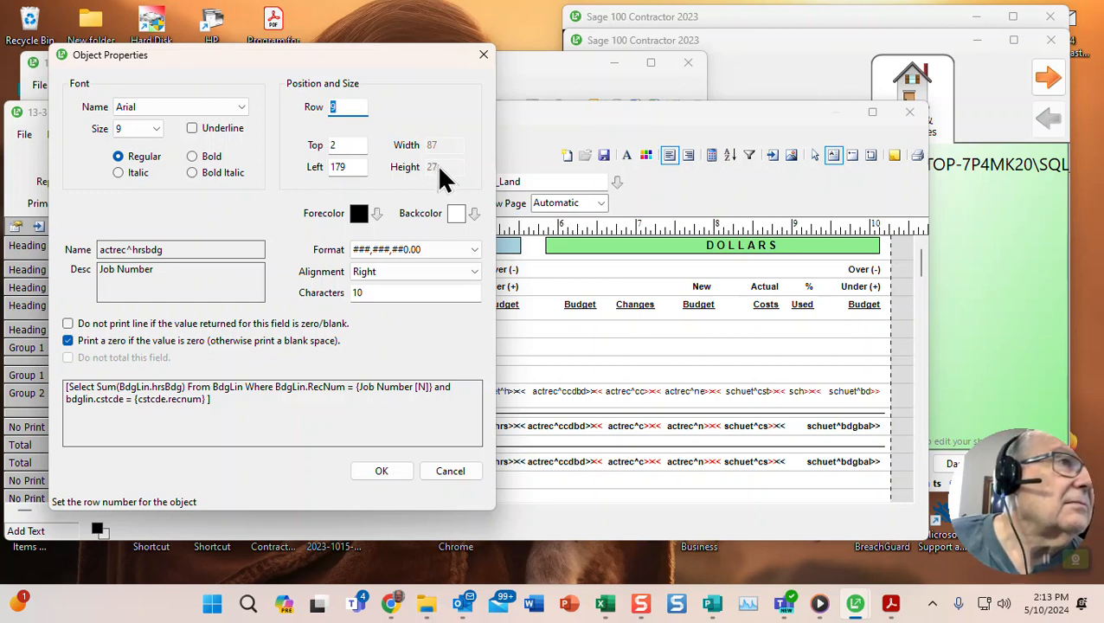
left_click(450, 472)
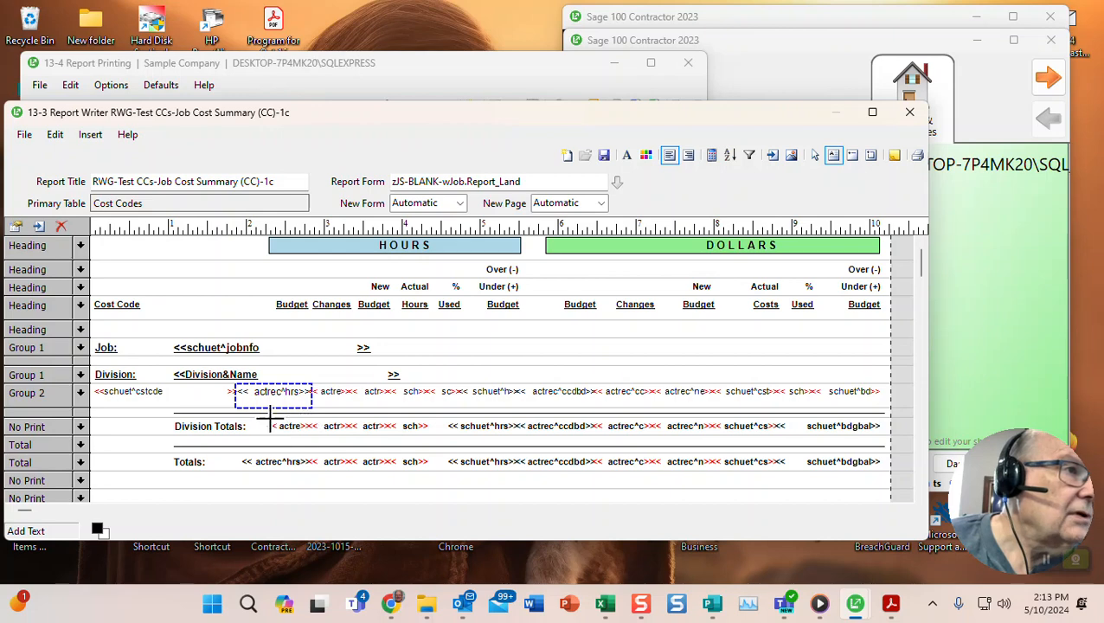
right_click(266, 391)
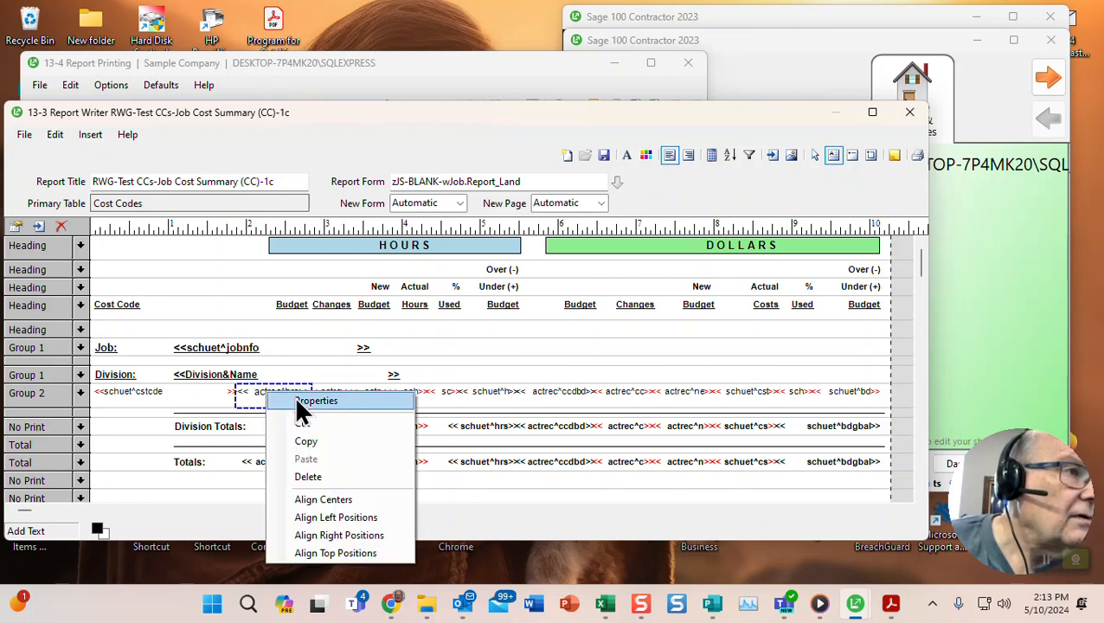
left_click(302, 402)
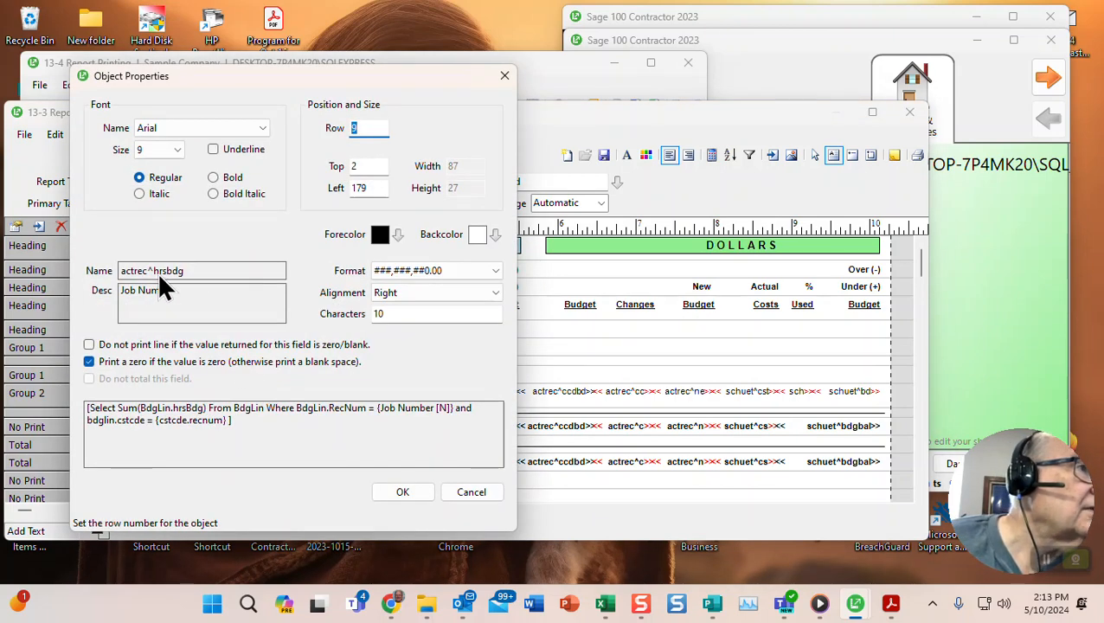
left_click(467, 492)
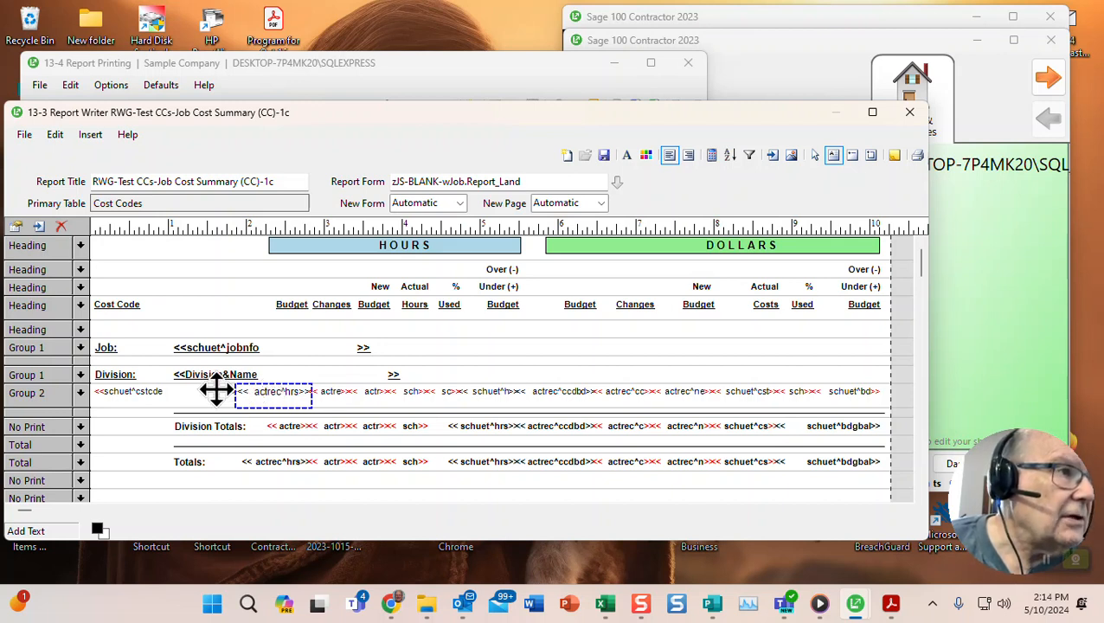
right_click(280, 394)
left_click(312, 403)
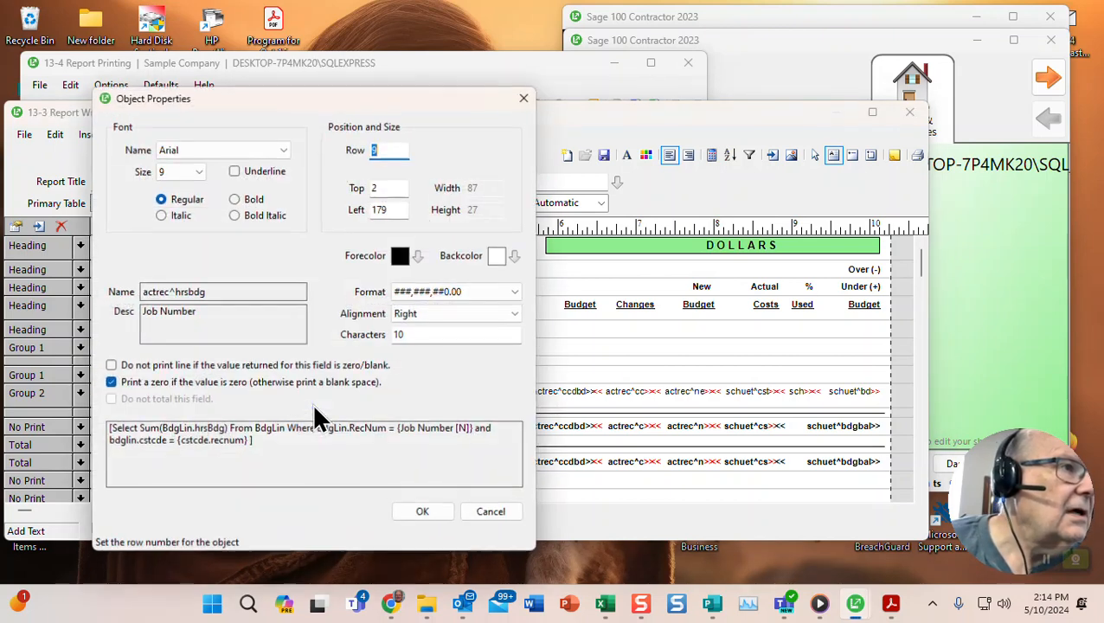
left_click(483, 512)
left_click_drag(268, 398, 299, 400)
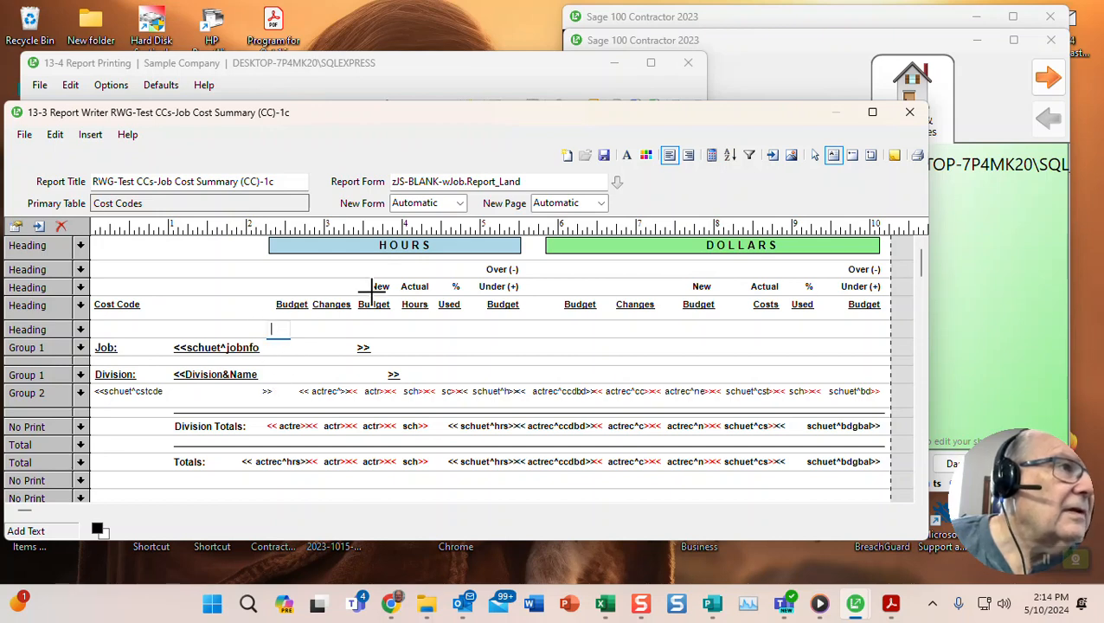
- Insert the actrec^hrsbdg calculated field into the heading row just above the Job line
left_click(772, 156)
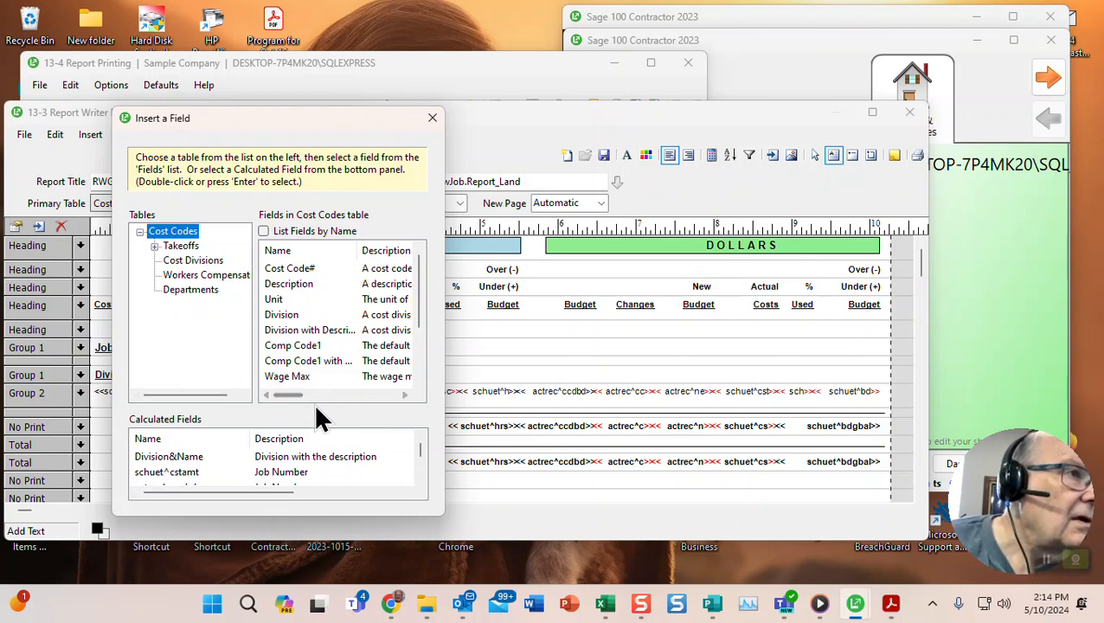
left_click_drag(313, 405, 297, 282)
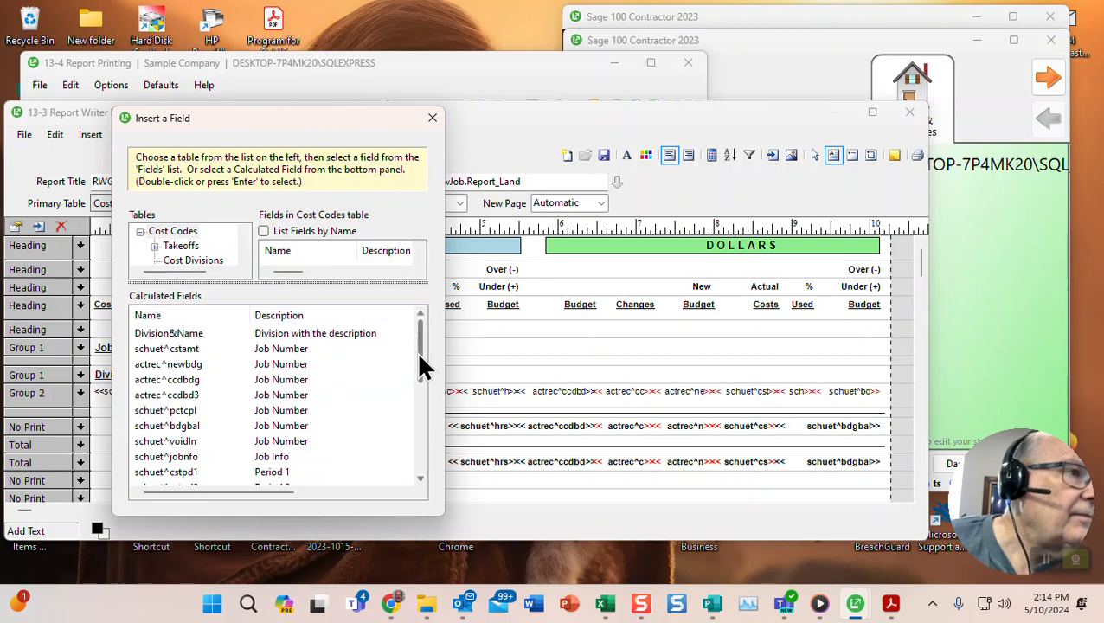
left_click_drag(420, 358, 425, 457)
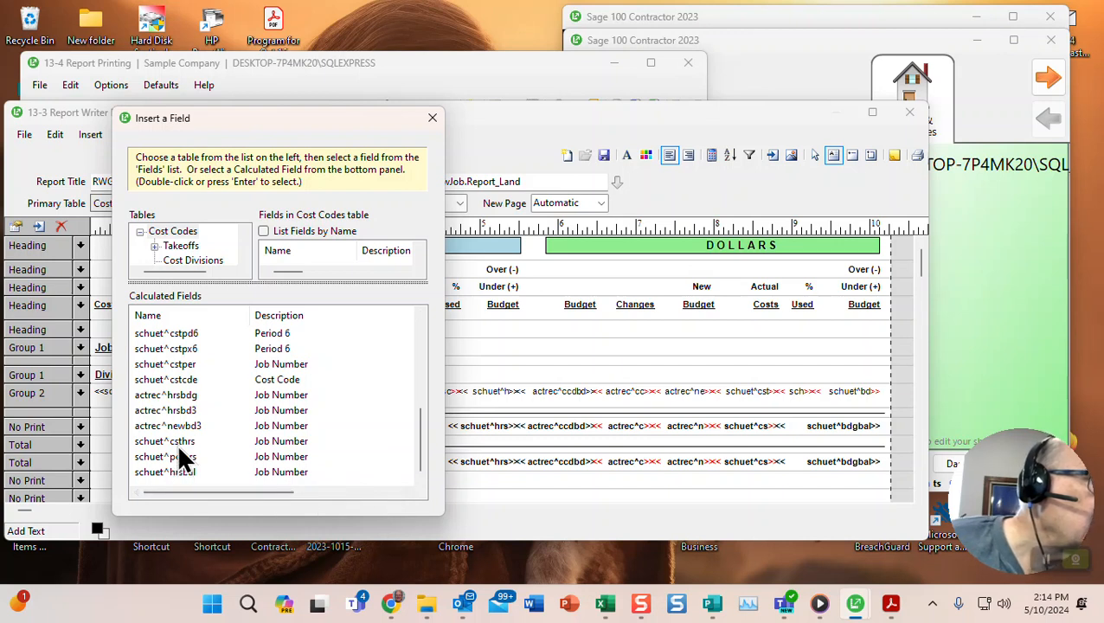
left_click(165, 394)
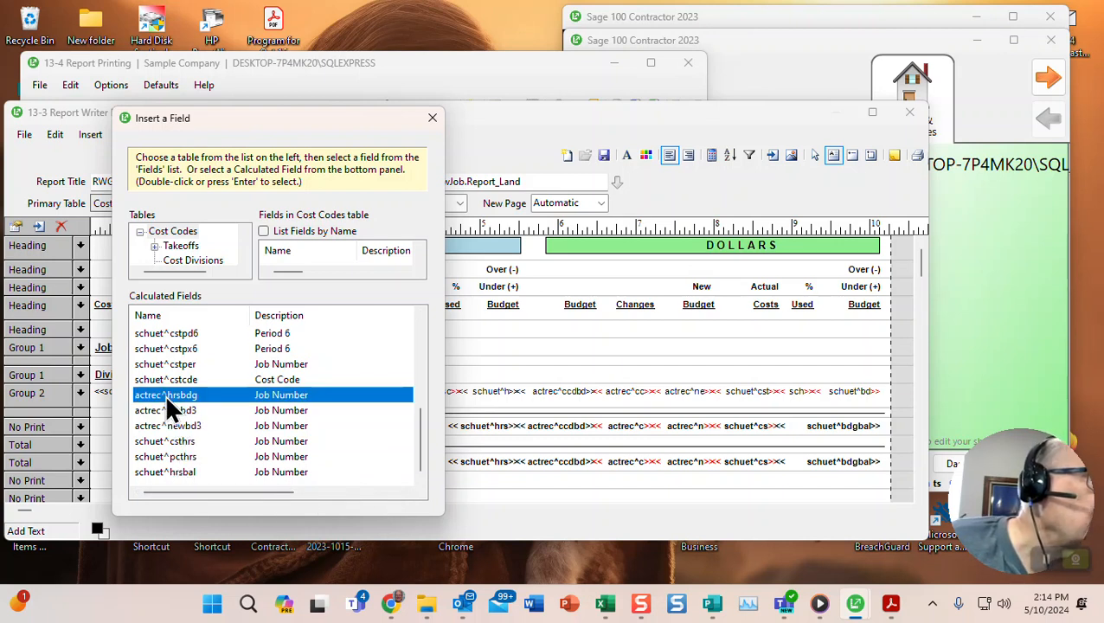
double_click(165, 394)
left_click(316, 332)
right_click(325, 392)
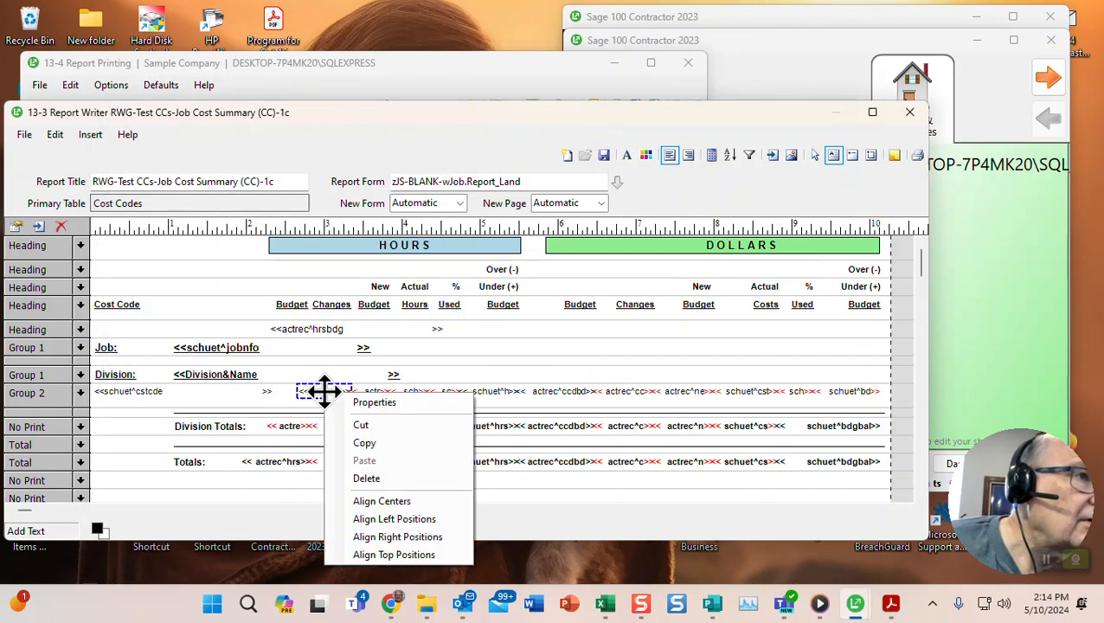
- Give the new actrec^hrsbdg field font size 8, format ###,###,##0.00, right alignment, 12 characters
left_click(365, 396)
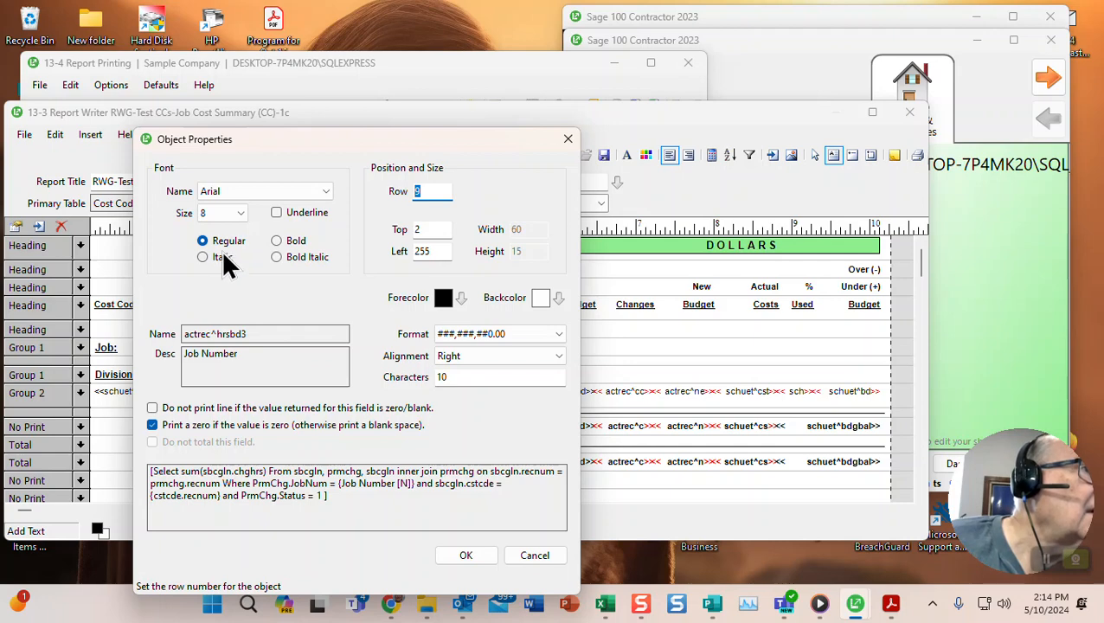
left_click(527, 553)
right_click(317, 327)
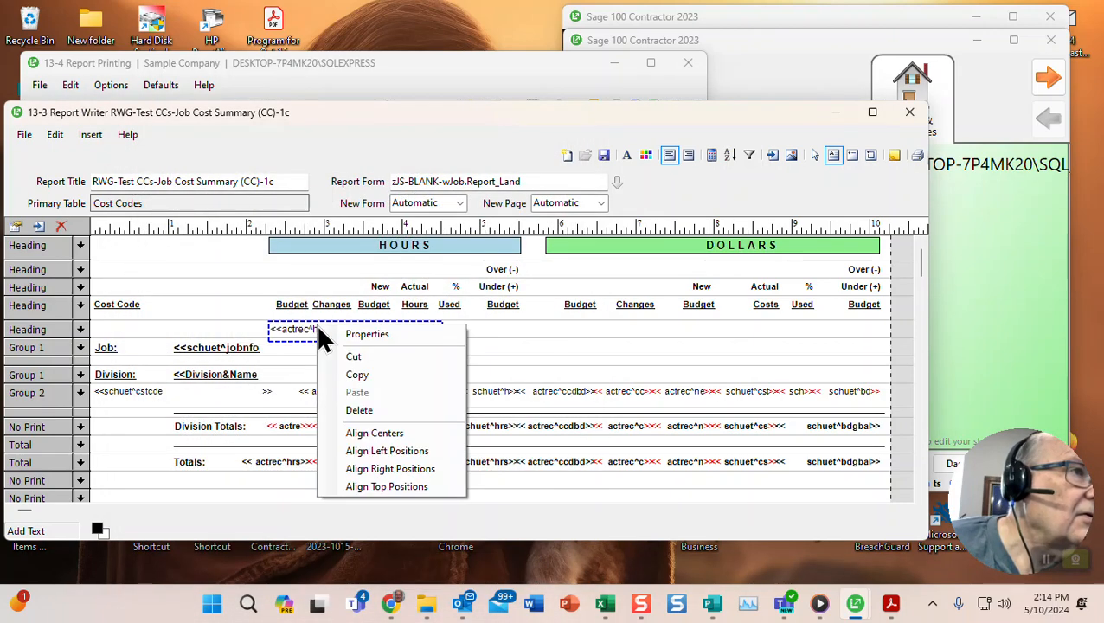
left_click(361, 337)
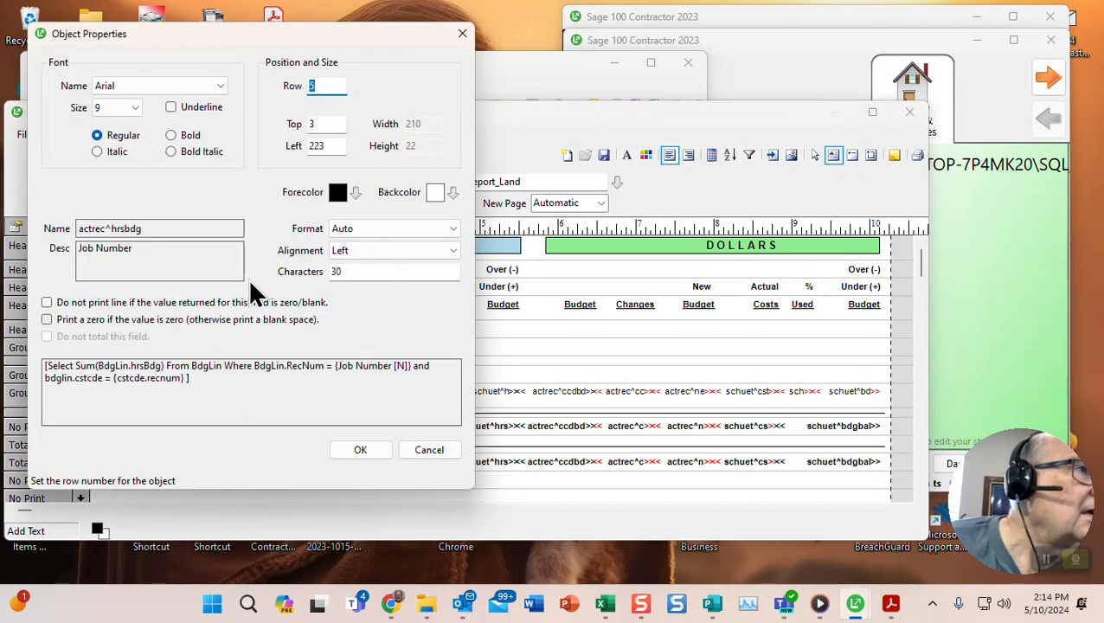
left_click(106, 105)
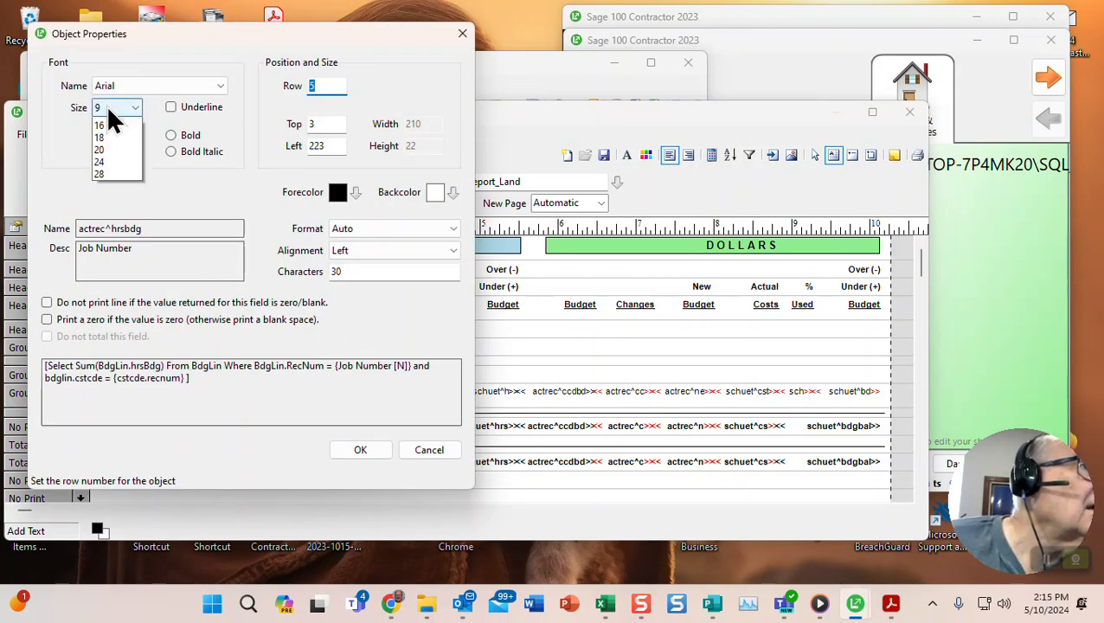
left_click(119, 125)
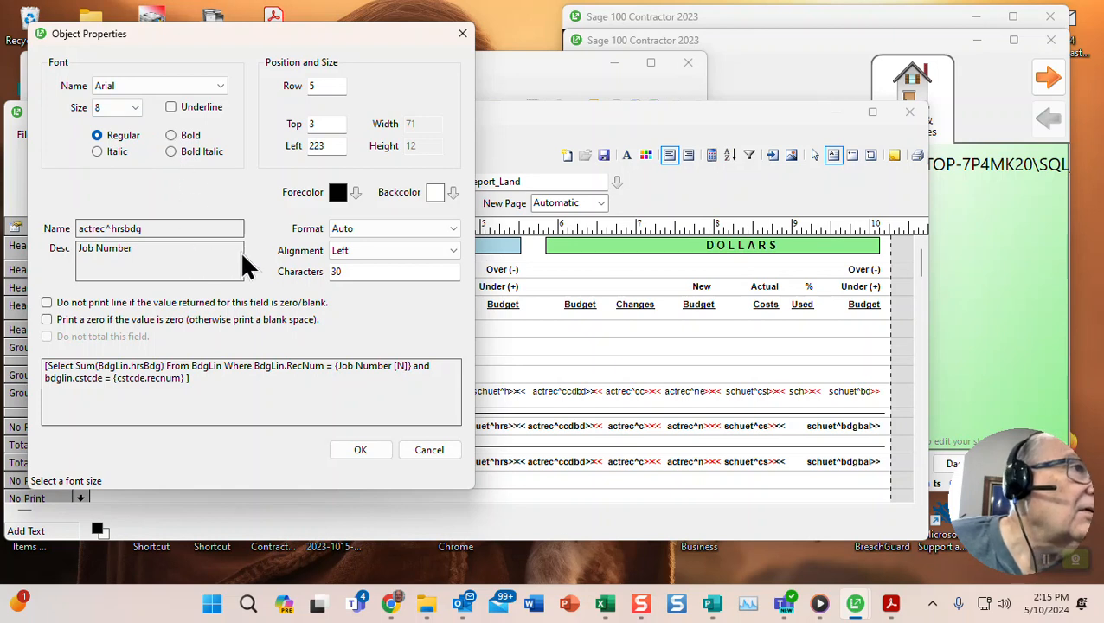
left_click(340, 228)
left_click(384, 251)
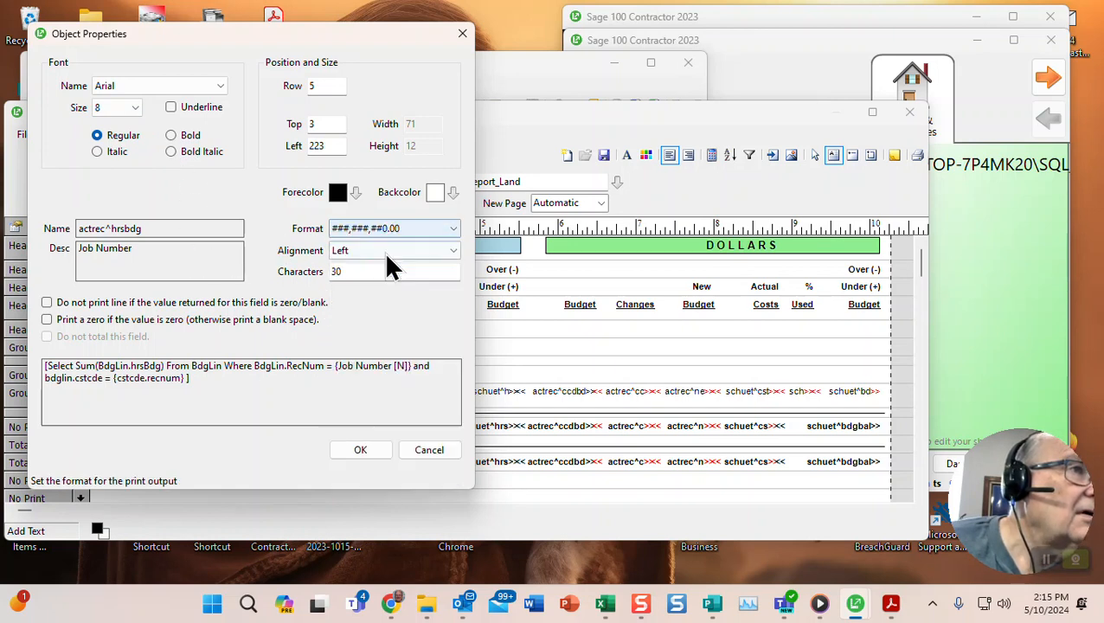
left_click(355, 256)
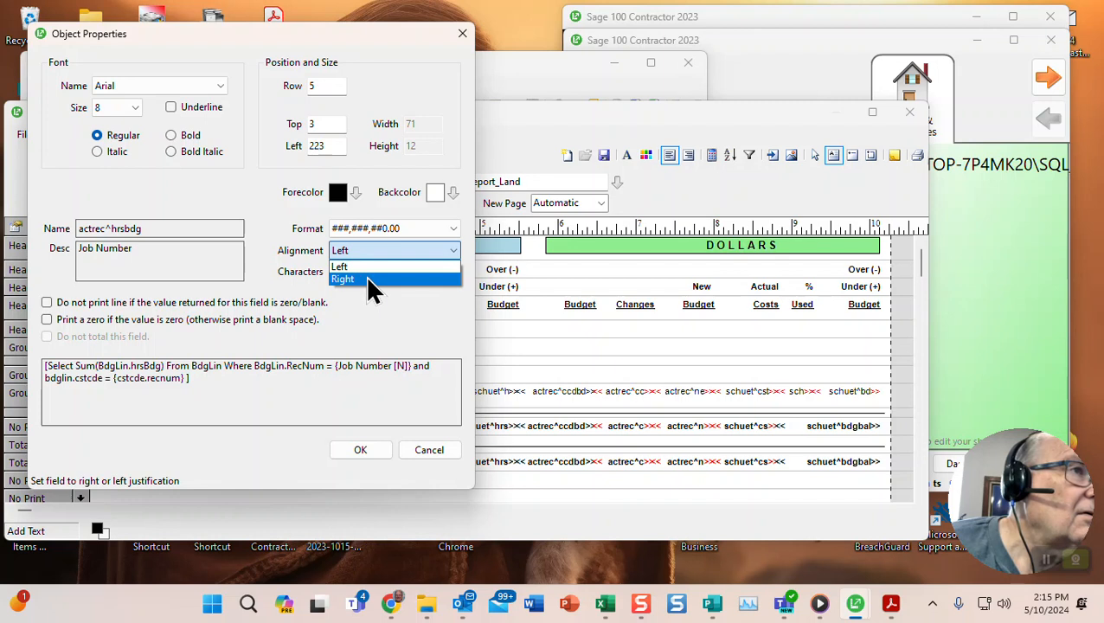
left_click(367, 278)
key("Tab")
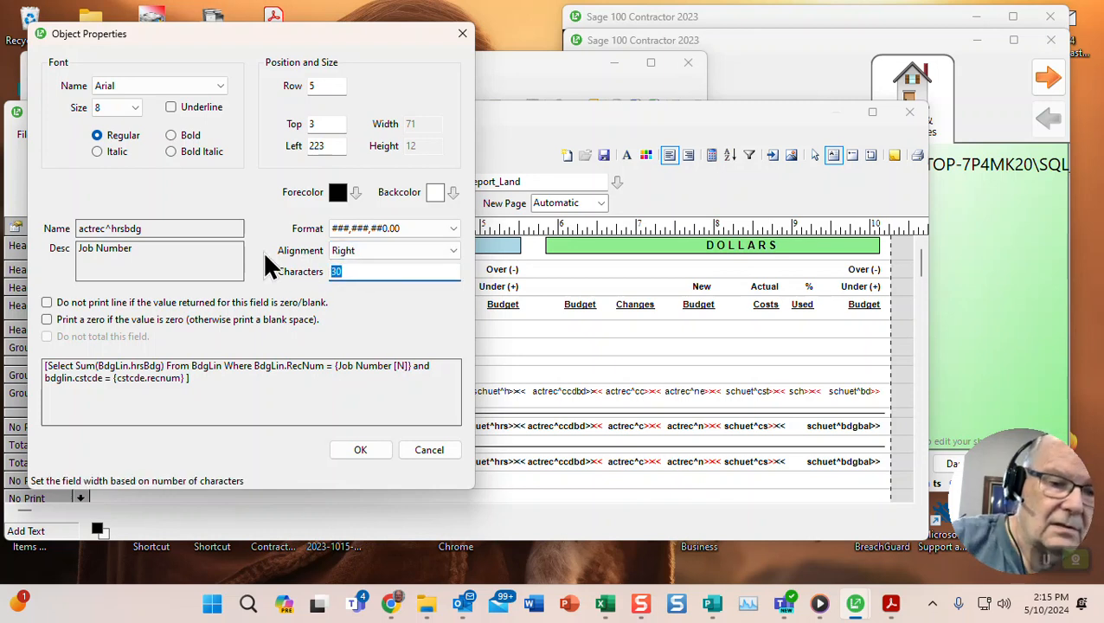
type("12")
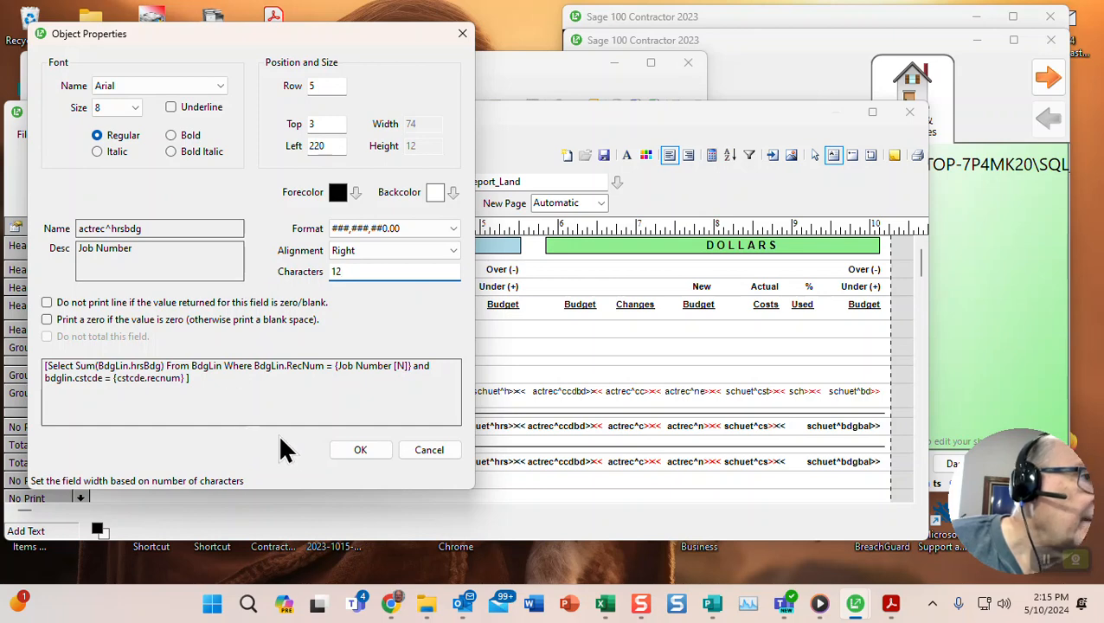
left_click(346, 442)
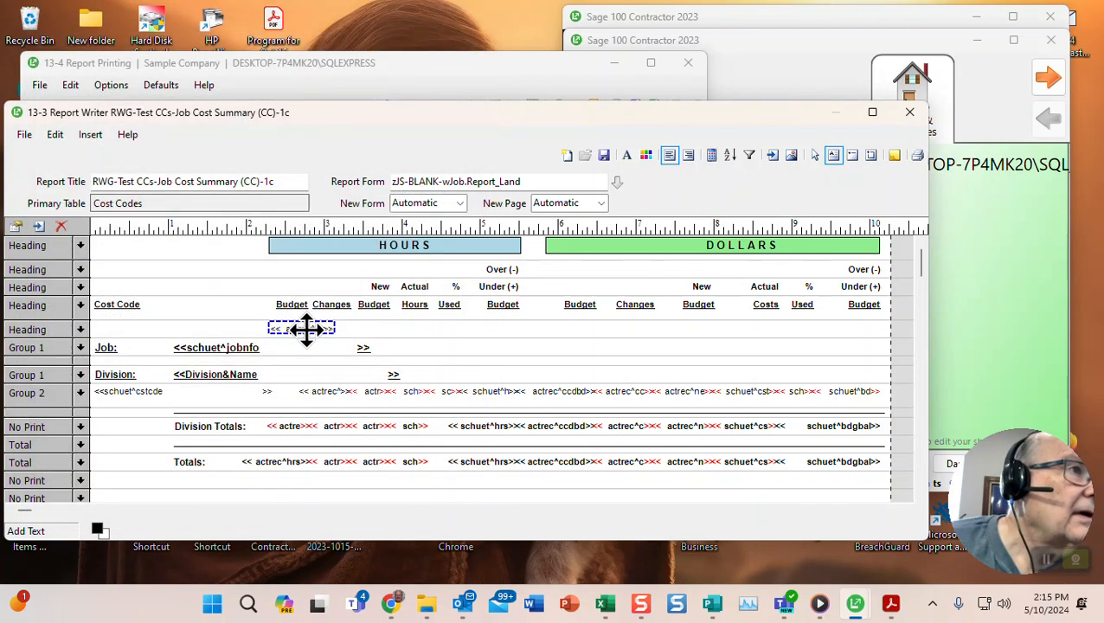
- Move the hours-budget field into Group 2 and right-align it under the HOURS Budget heading
left_click_drag(299, 326, 271, 389)
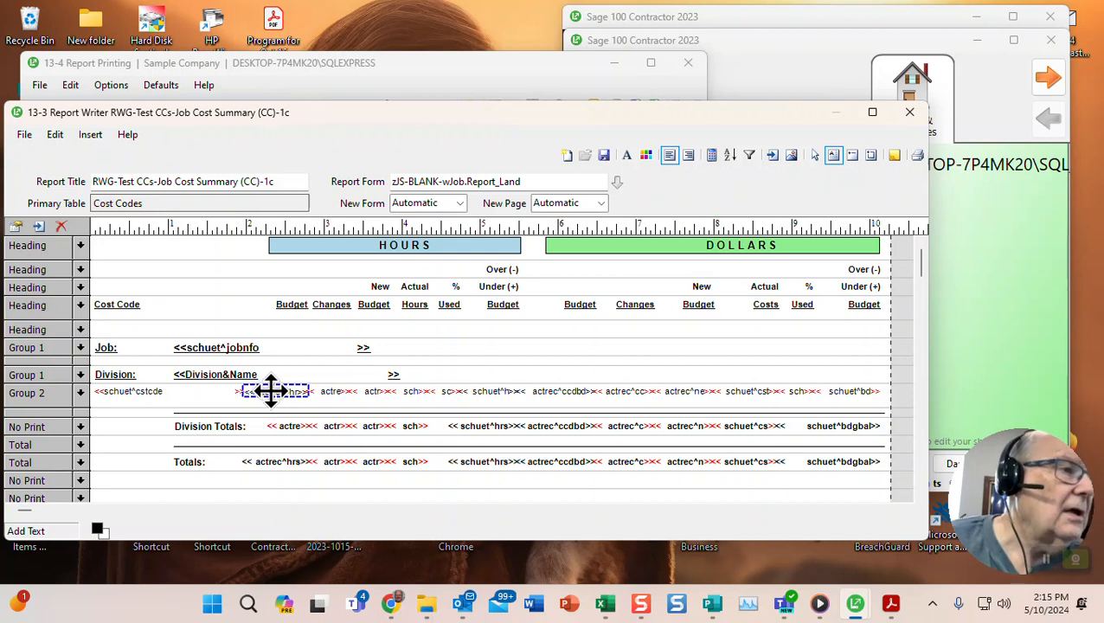
left_click(278, 302)
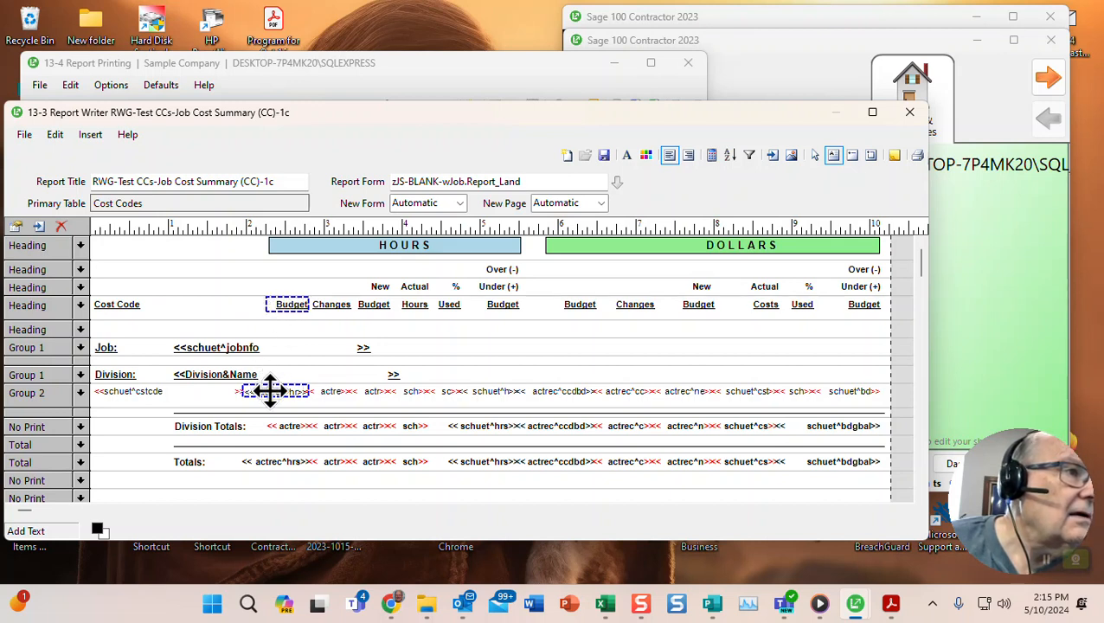
right_click(274, 303)
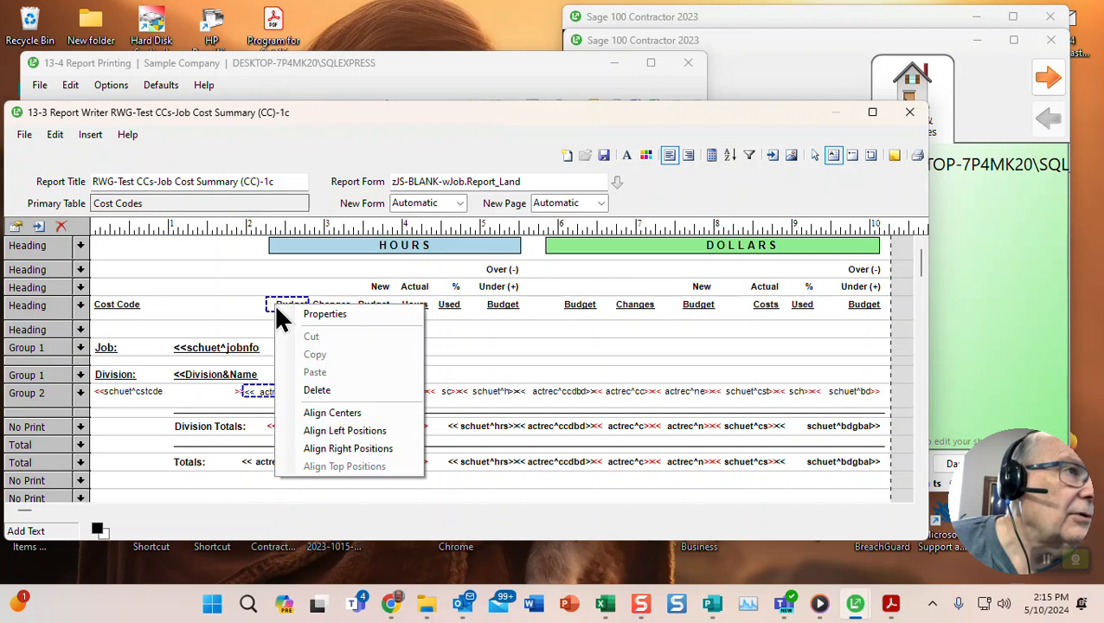
left_click(324, 447)
left_click(279, 392)
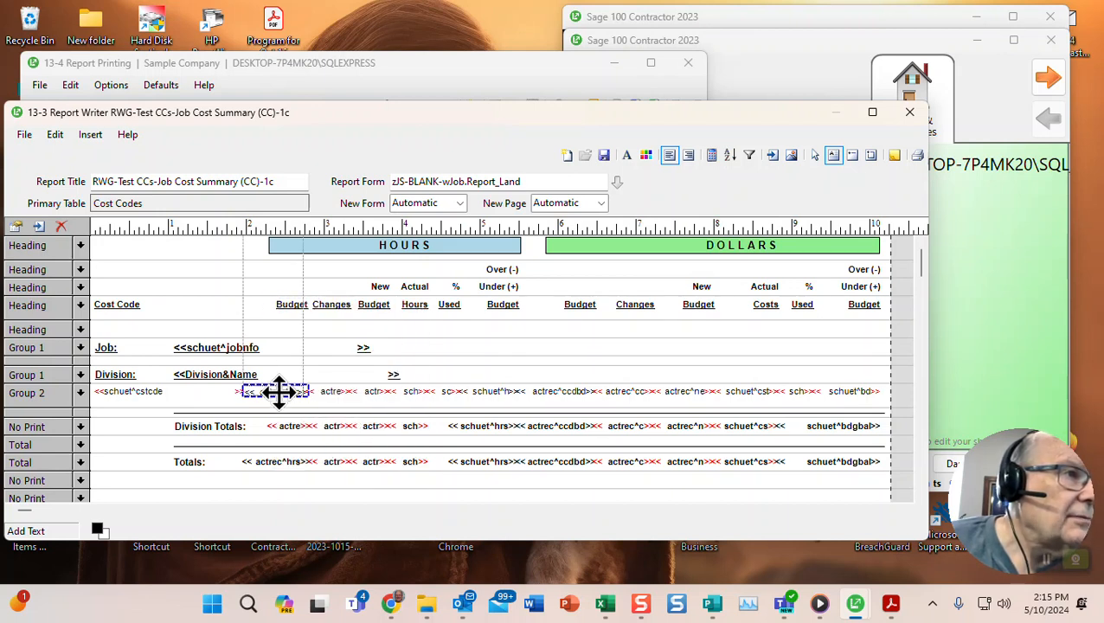
left_click(280, 304, "shift")
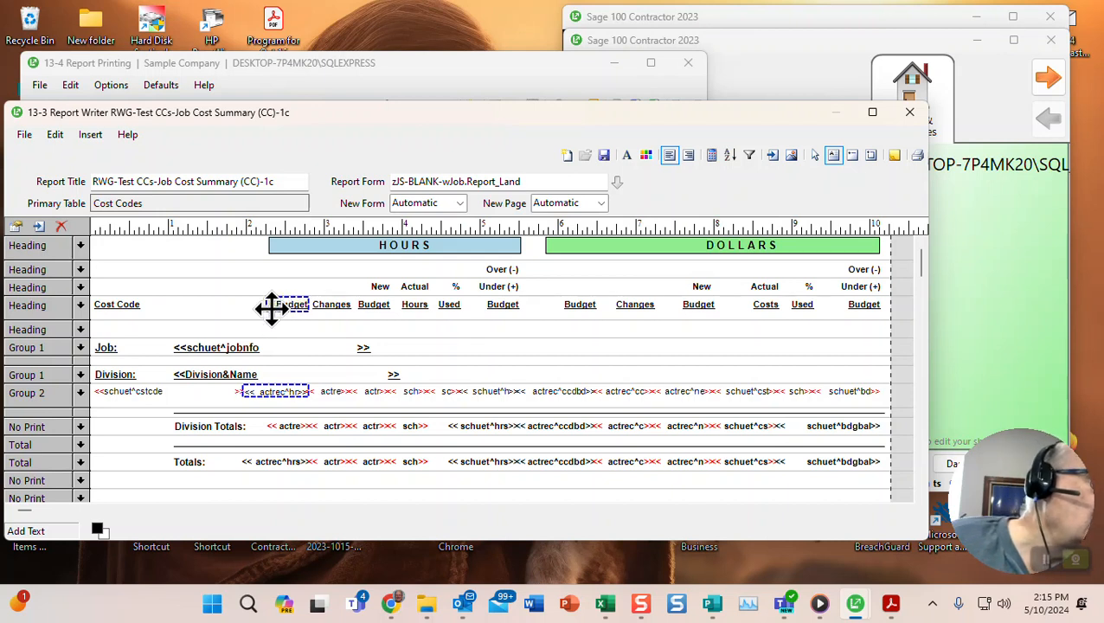
right_click(275, 301)
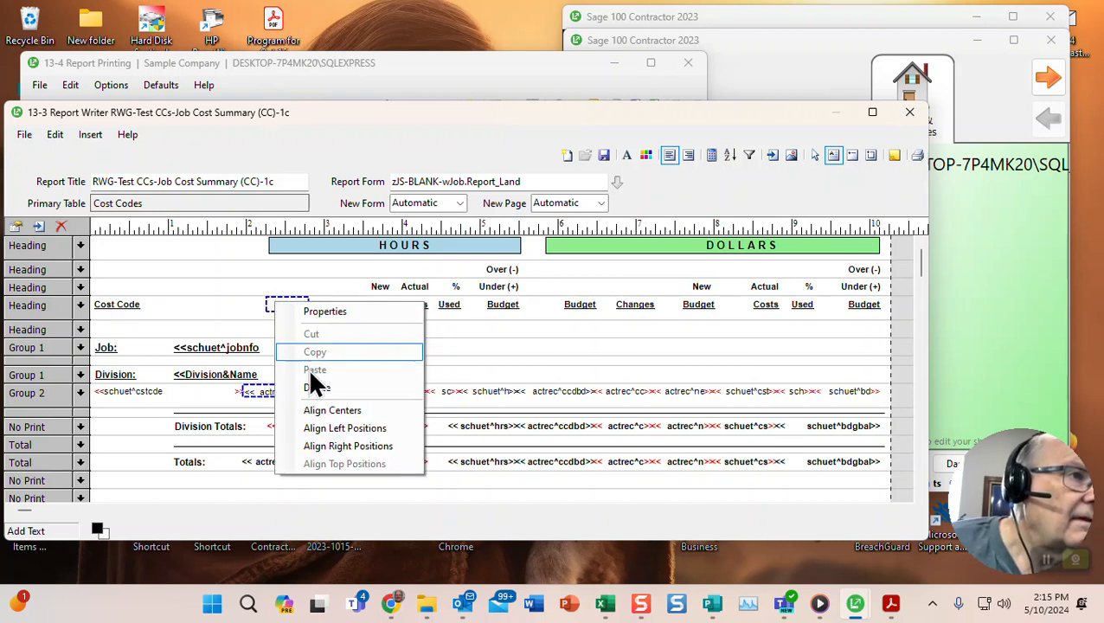
left_click(334, 444)
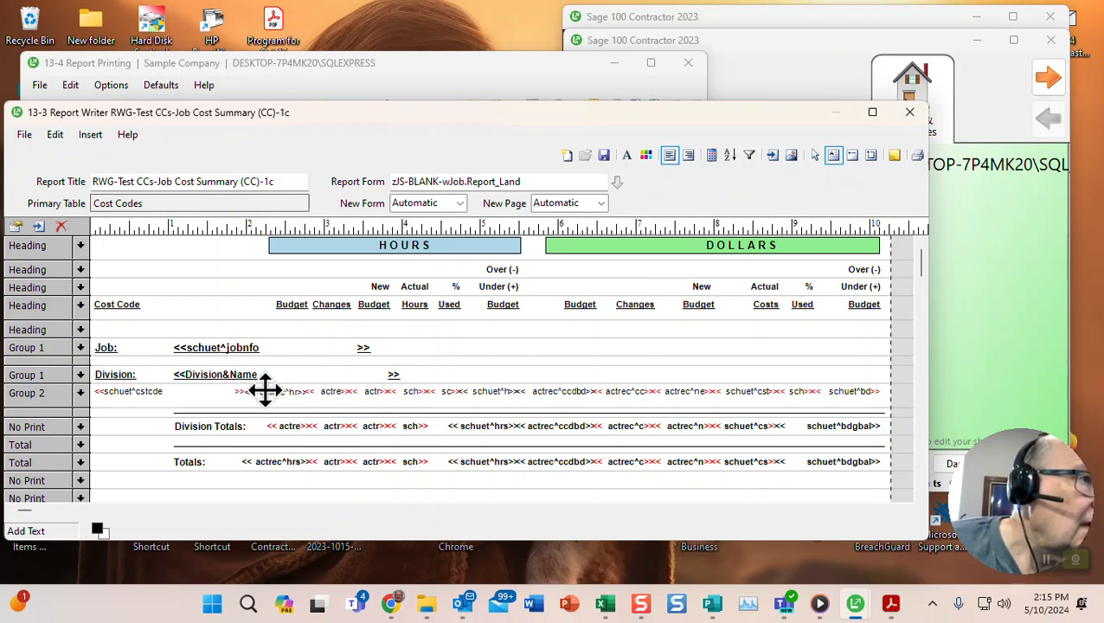
- Align the hours-budget field's top with the Group 2 cost code field
left_click(160, 389)
left_click(279, 389, "shift")
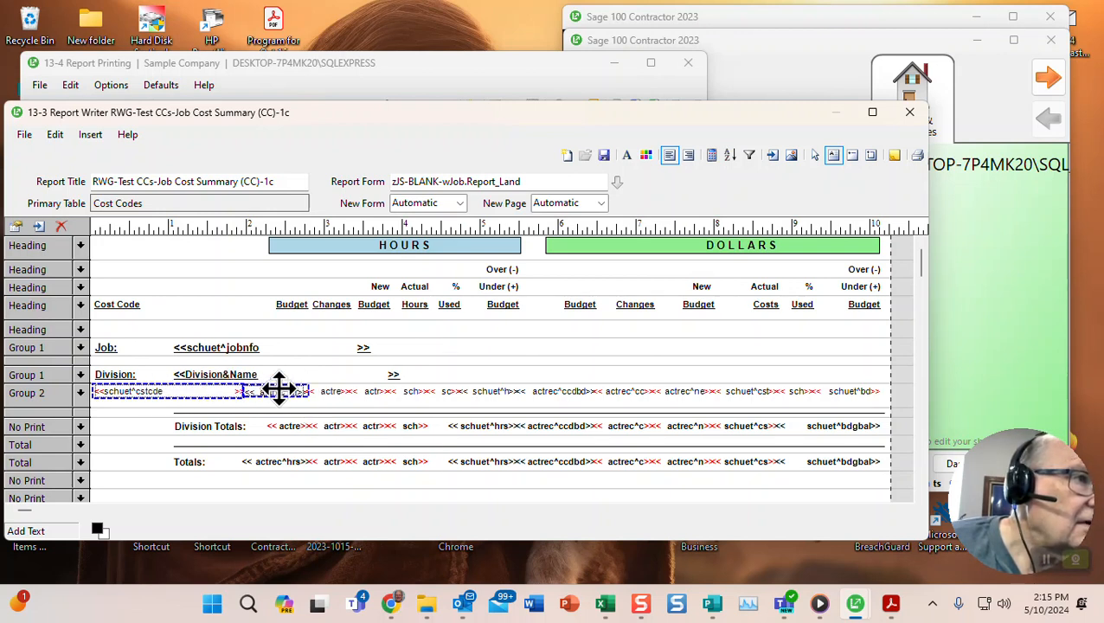
right_click(149, 391)
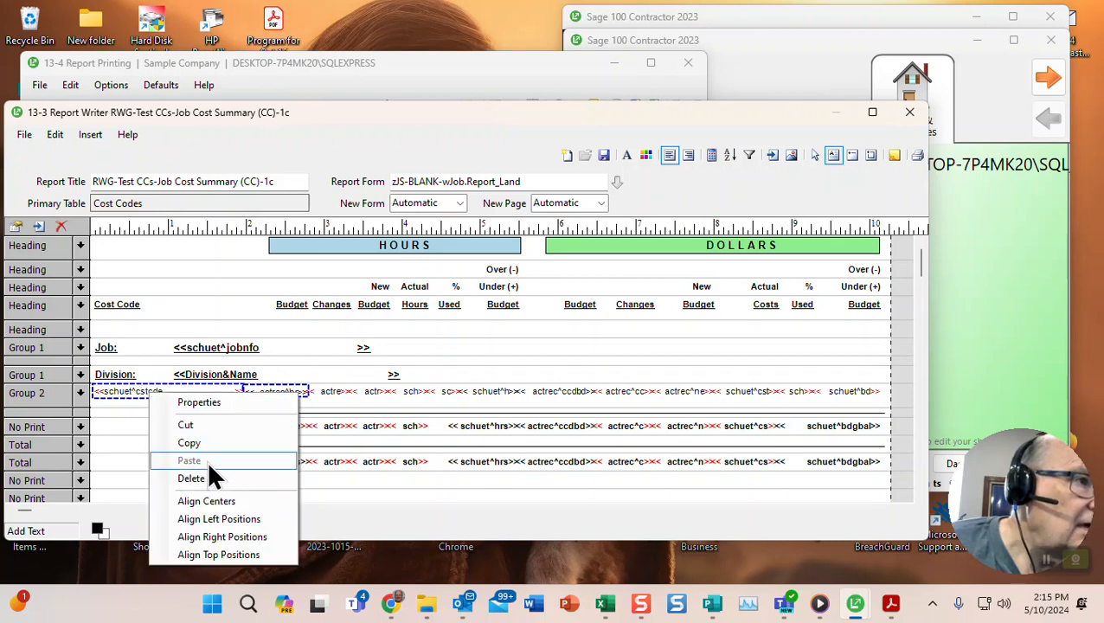
left_click(218, 555)
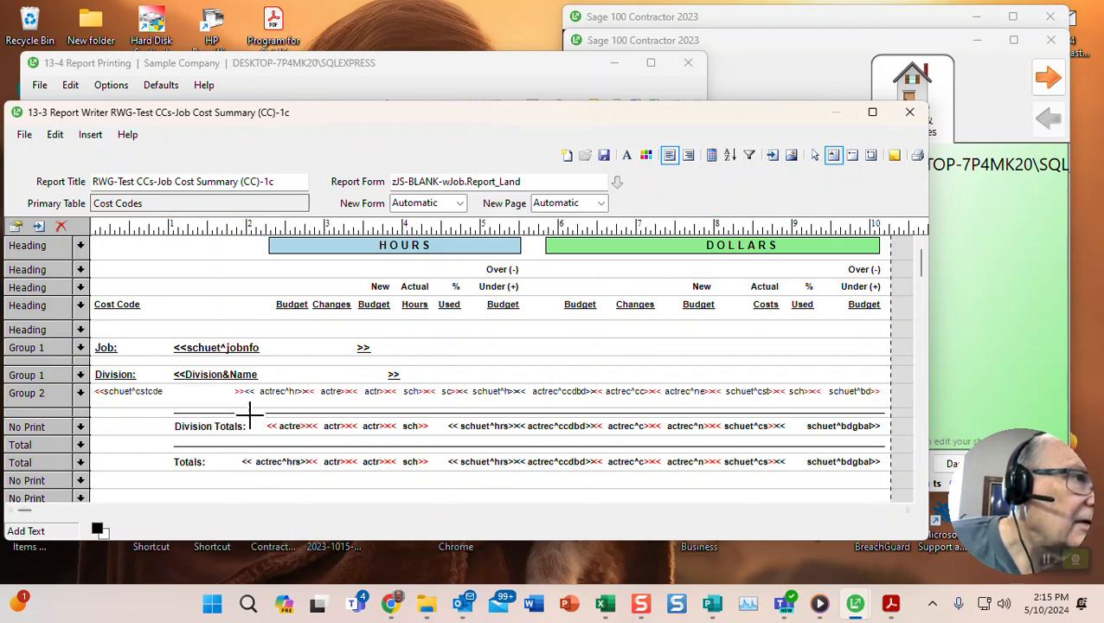
left_click(652, 387)
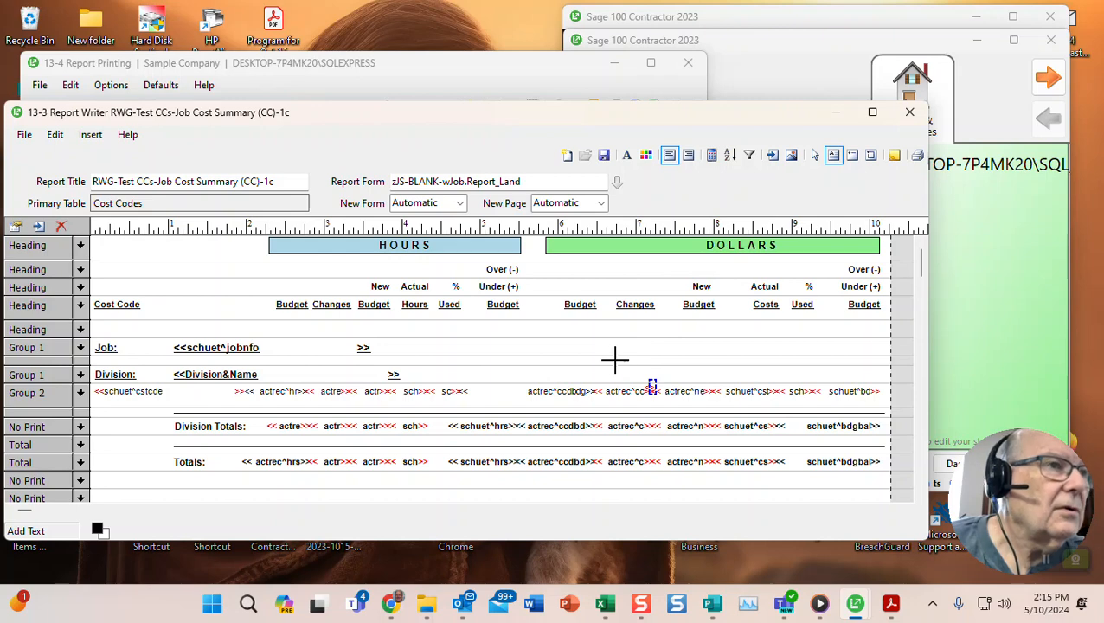
- Save the (CC)-1c layout as a private report and close the Report Writer
left_click(603, 156)
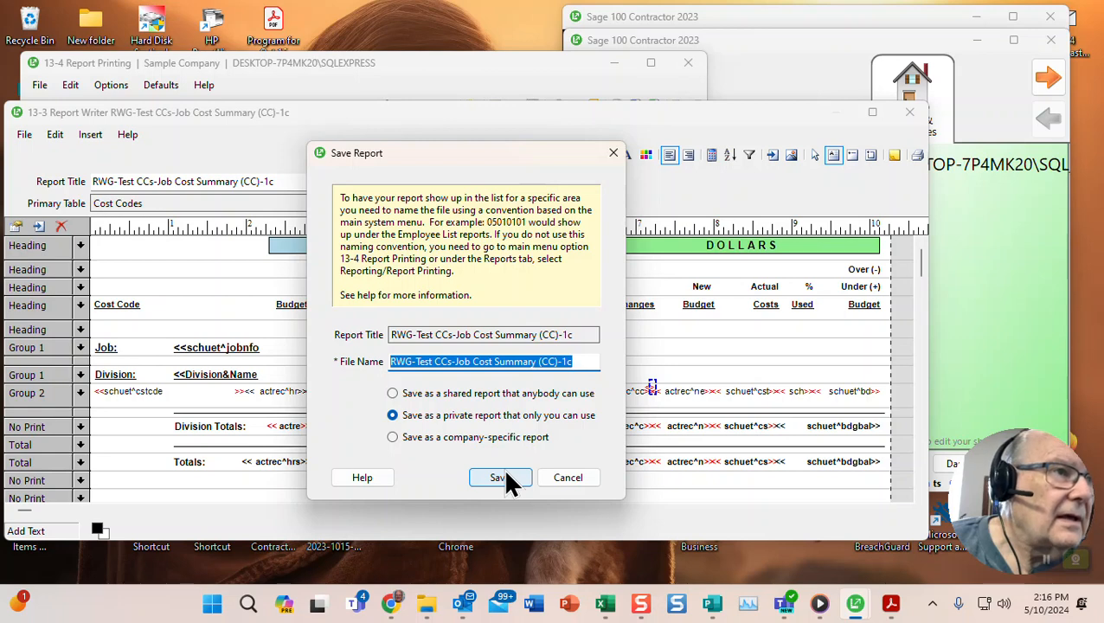
left_click(507, 477)
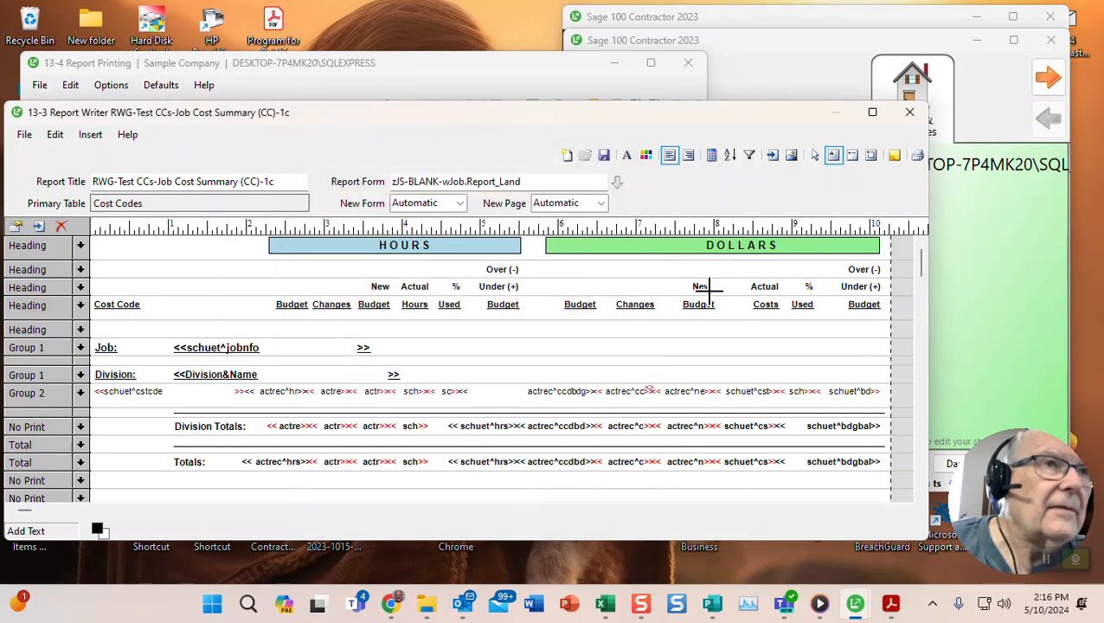
left_click(910, 119)
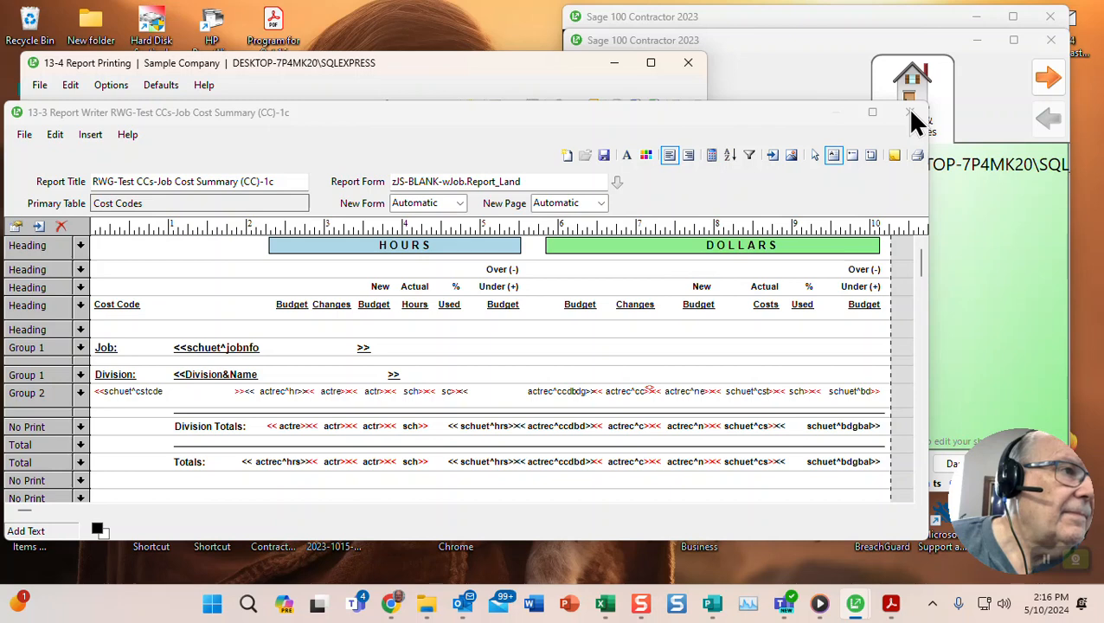
left_click(910, 114)
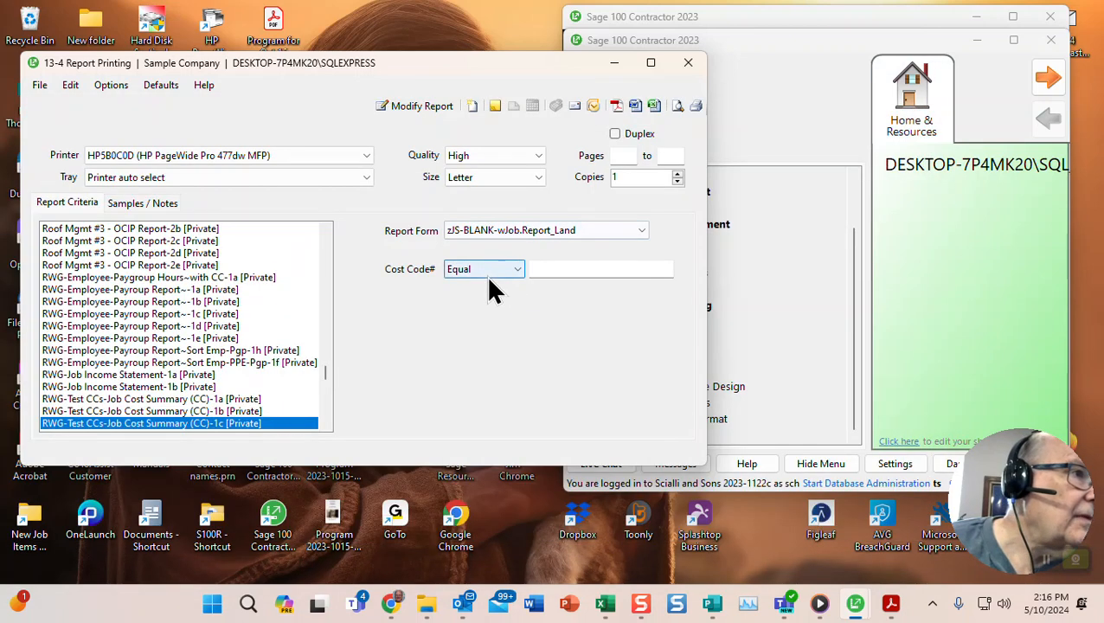
- Preview the 1c report on screen for job 100, review the hours budgets, then minimise it
left_click(677, 107)
type("100")
left_click(505, 216)
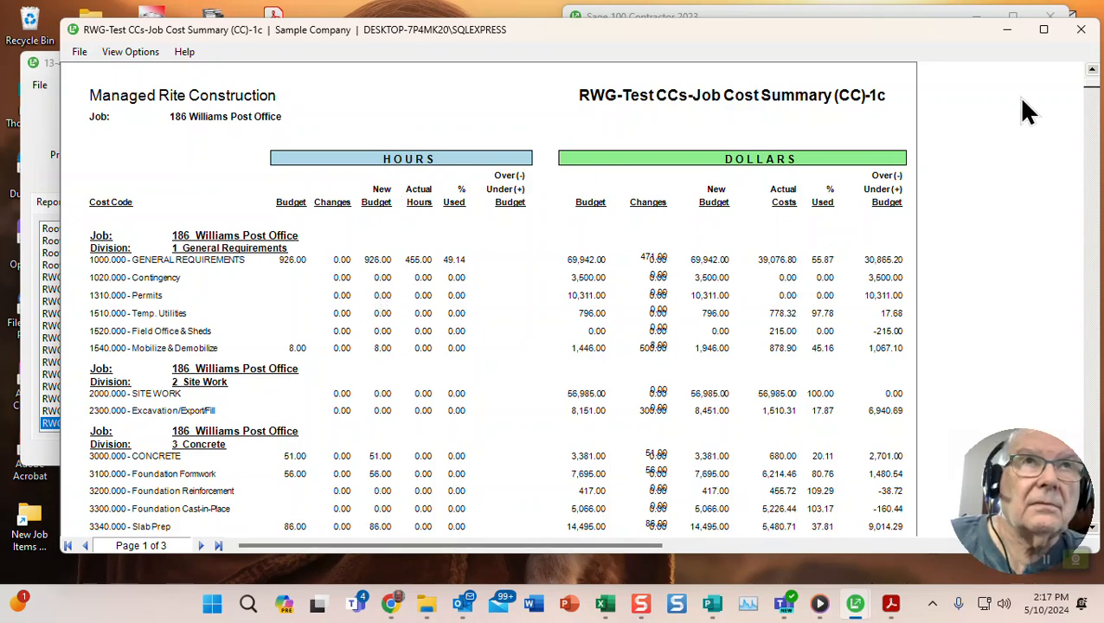
left_click(1006, 31)
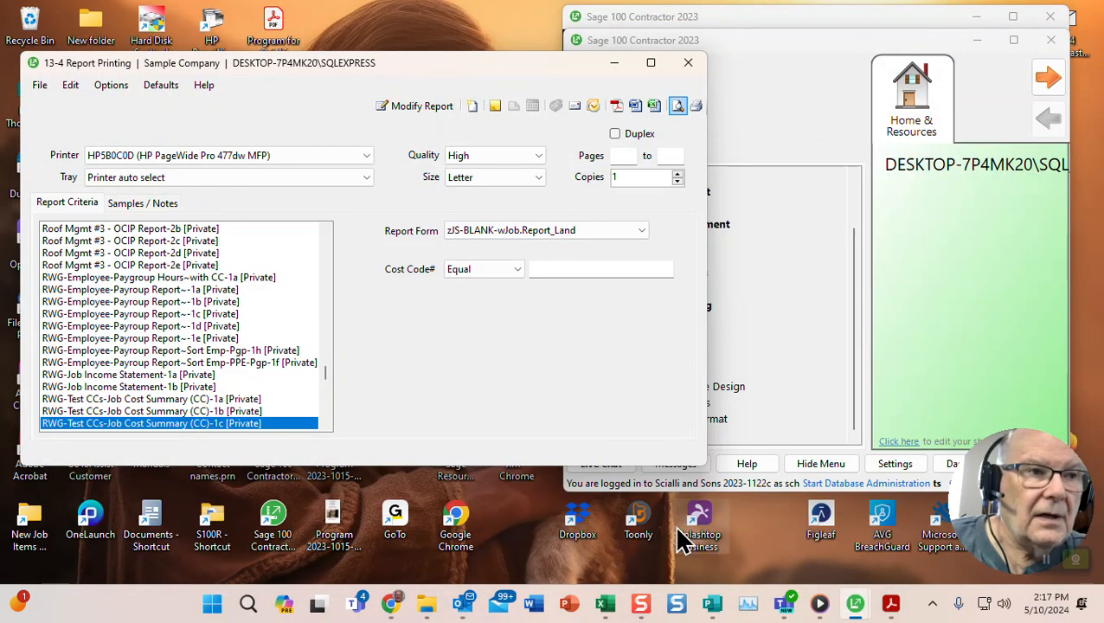
mouse_move(621, 599)
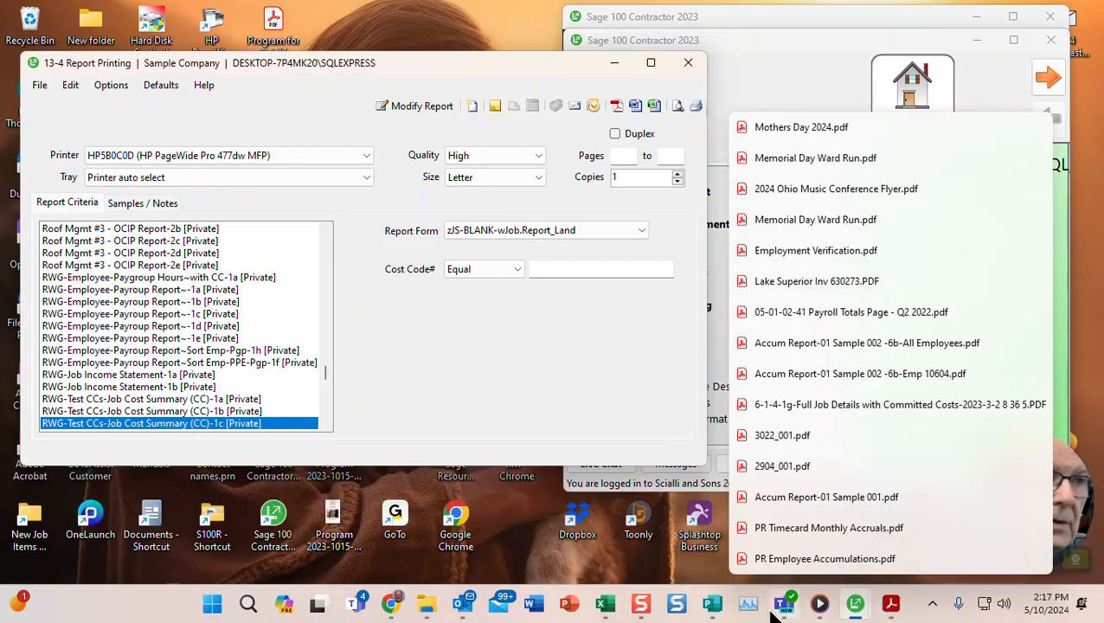
mouse_move(721, 614)
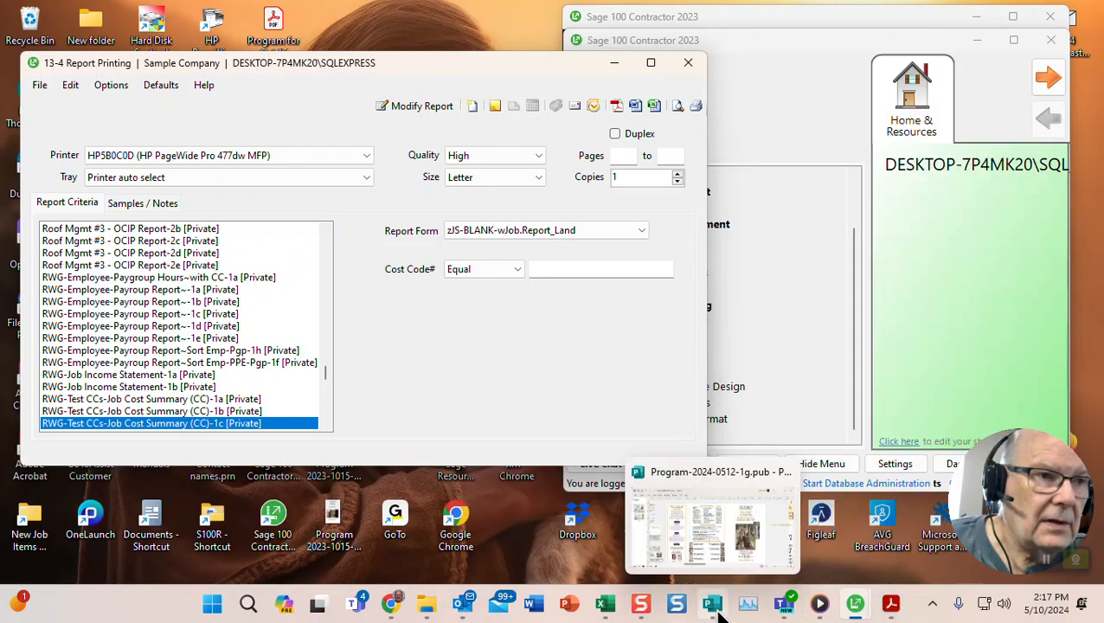
mouse_move(820, 610)
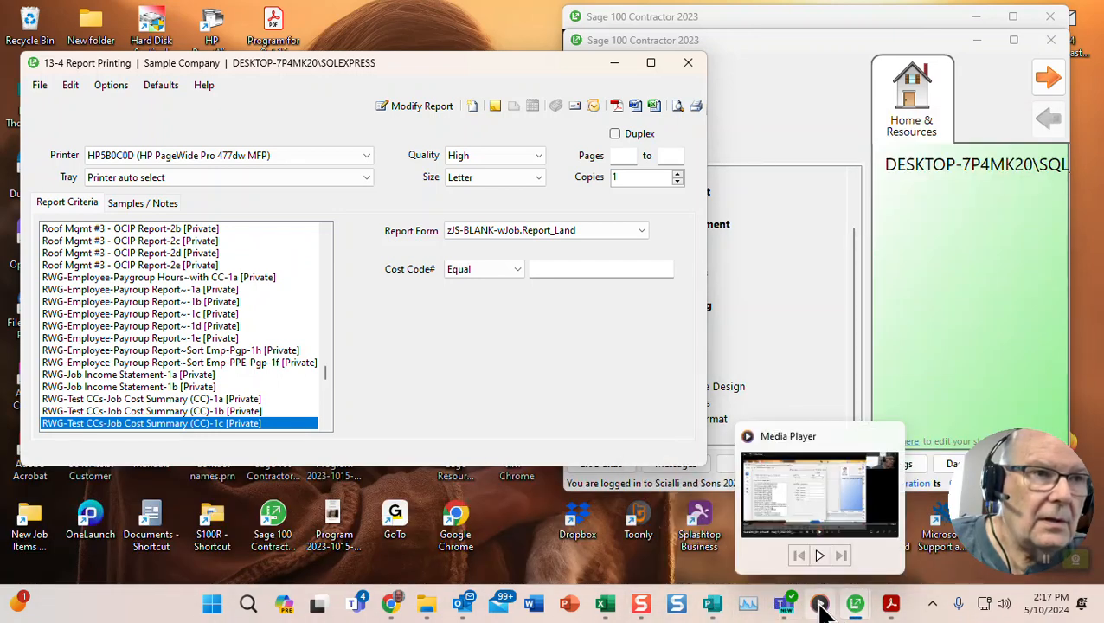
left_click(820, 609)
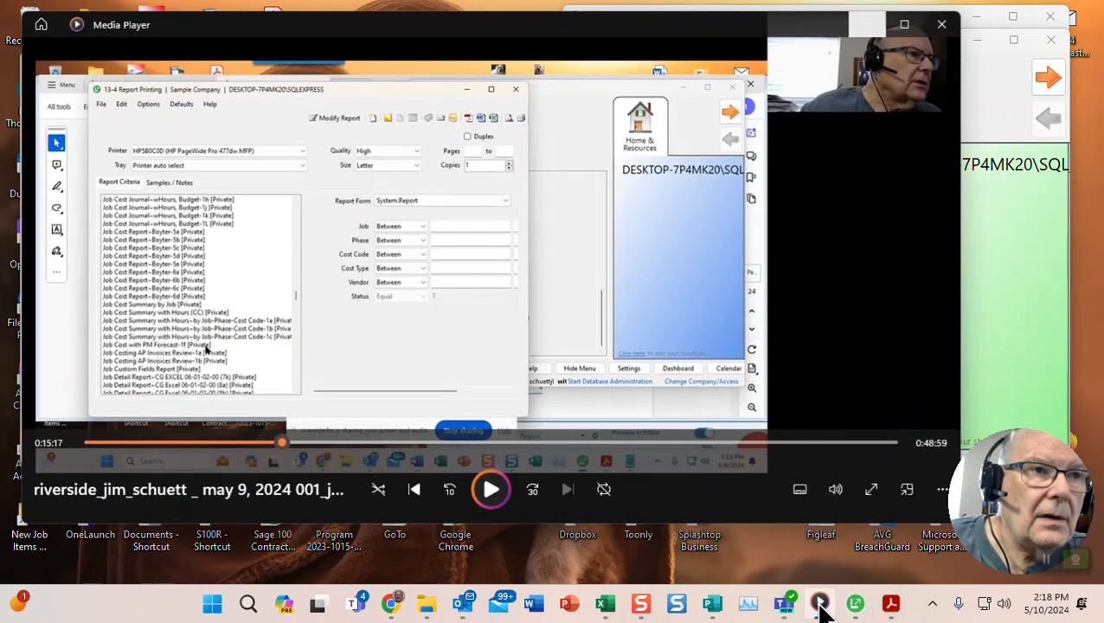
left_click(488, 495)
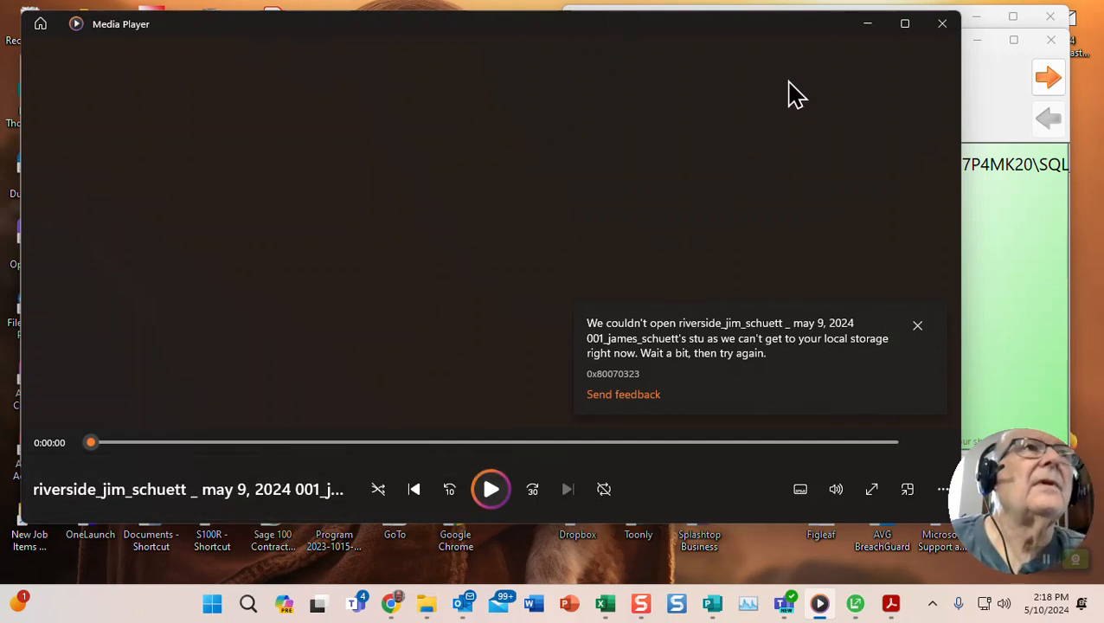
left_click(867, 26)
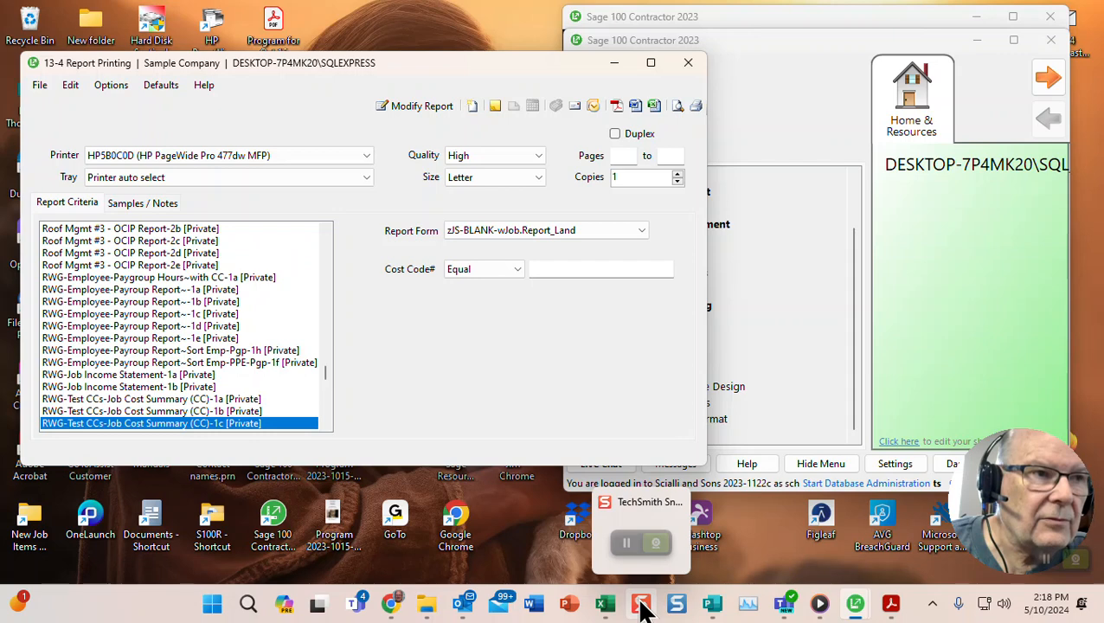
mouse_move(637, 538)
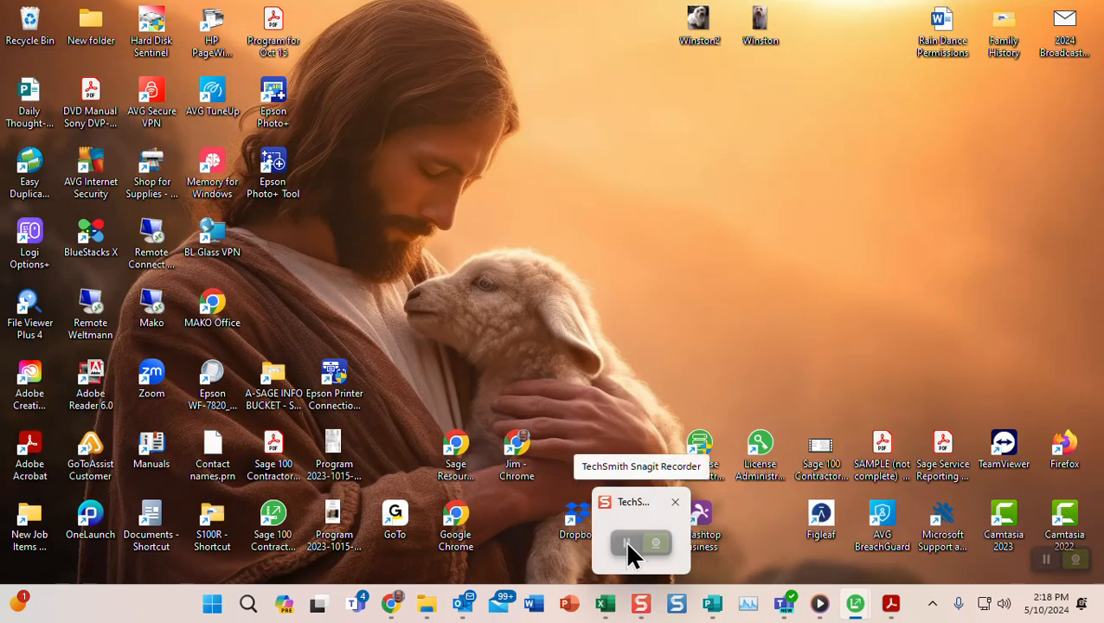